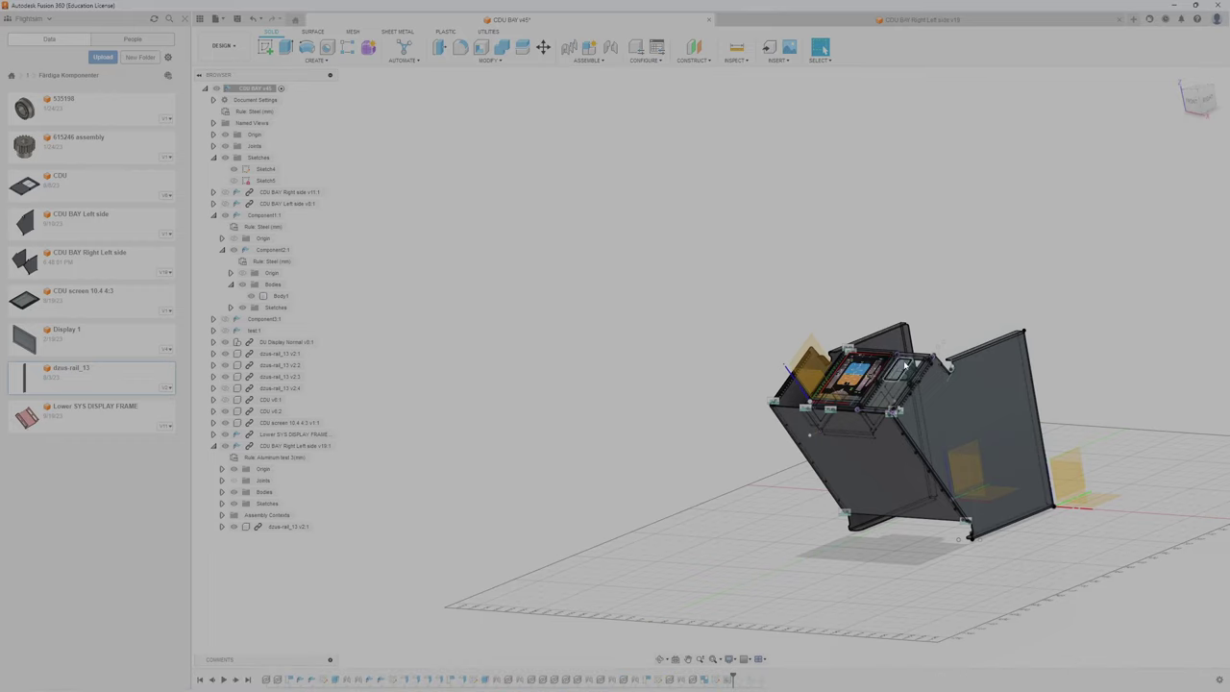
Step: Examine the whole CDU bay assembly around the display, the CDU frame and both side panels, ending in the home view
middle_click_drag(1014, 446, 876, 339)
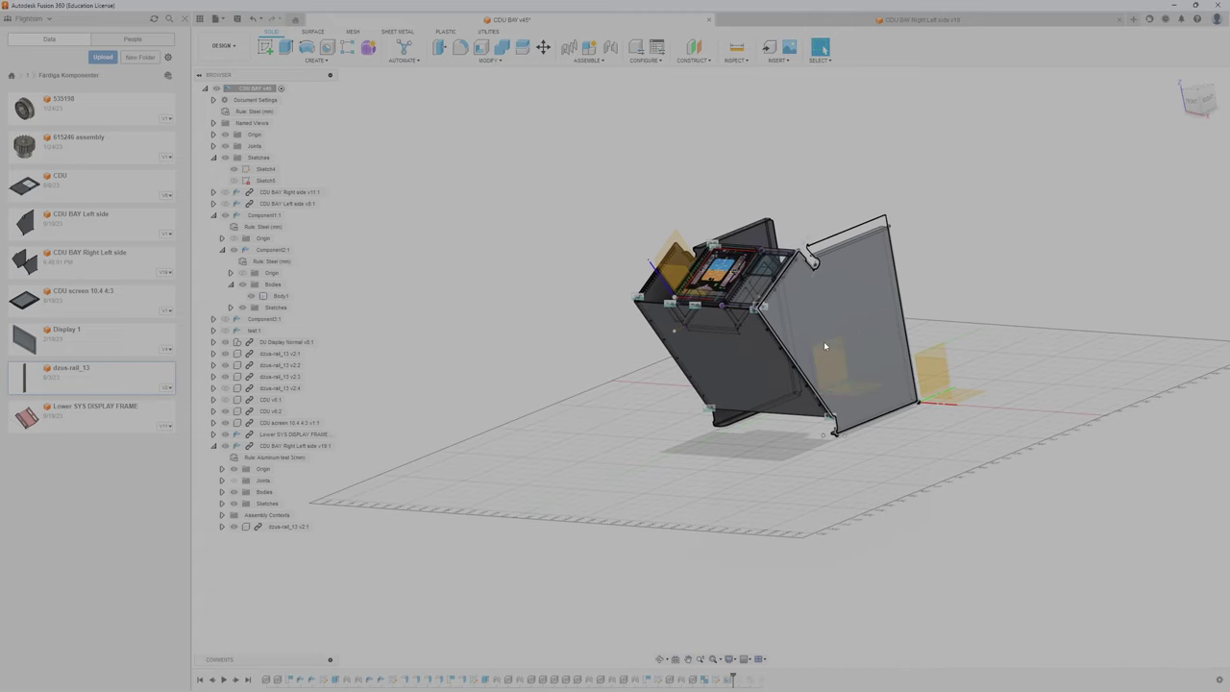
scroll(799, 333, "down", 3)
scroll(789, 324, "up", 4)
middle_click_drag(789, 325, 772, 312, "shift")
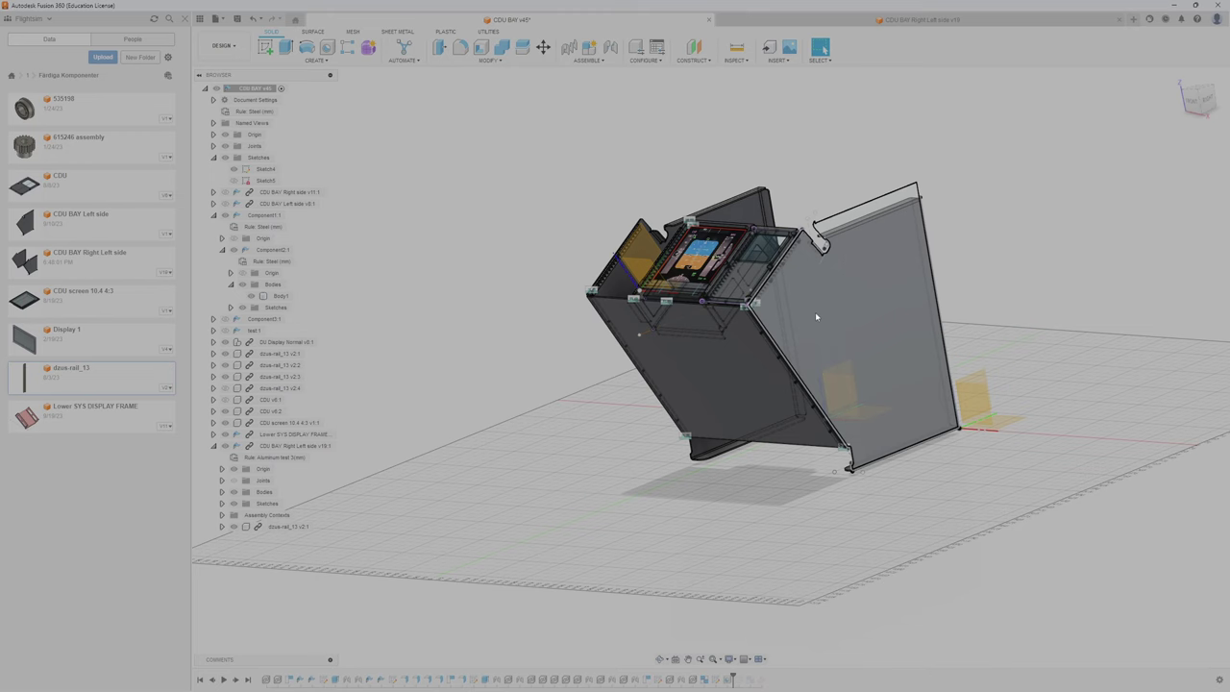
scroll(824, 309, "up", 4)
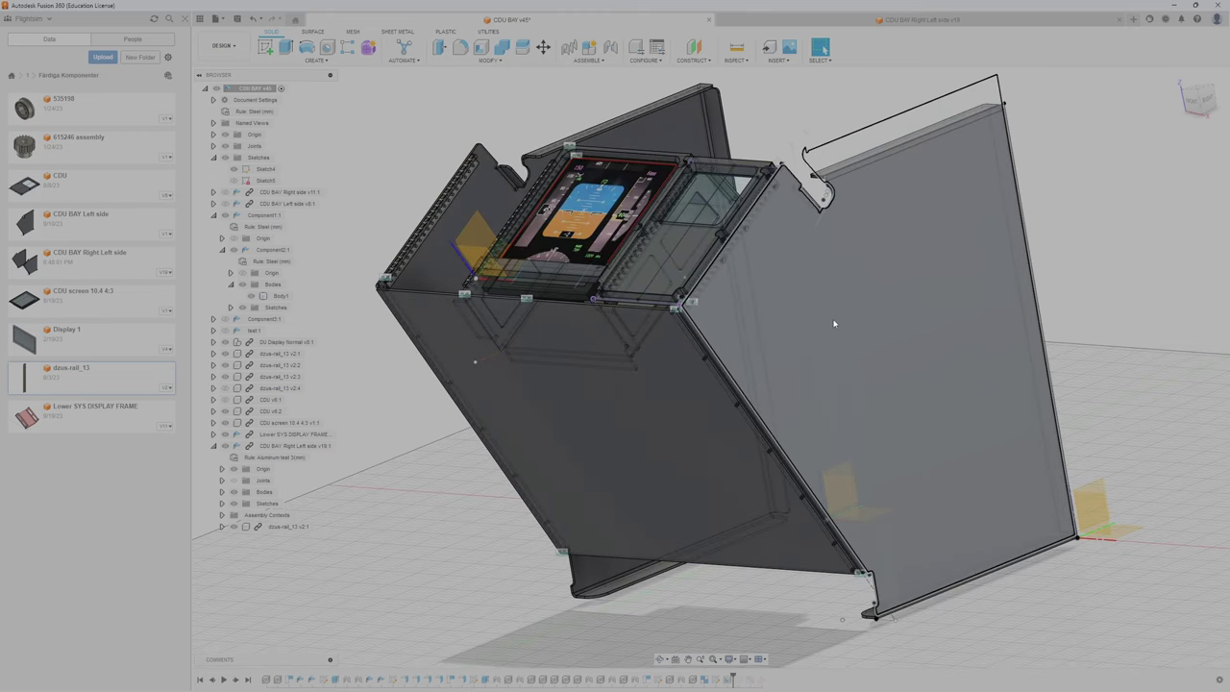
middle_click_drag(855, 372, 816, 360, "shift")
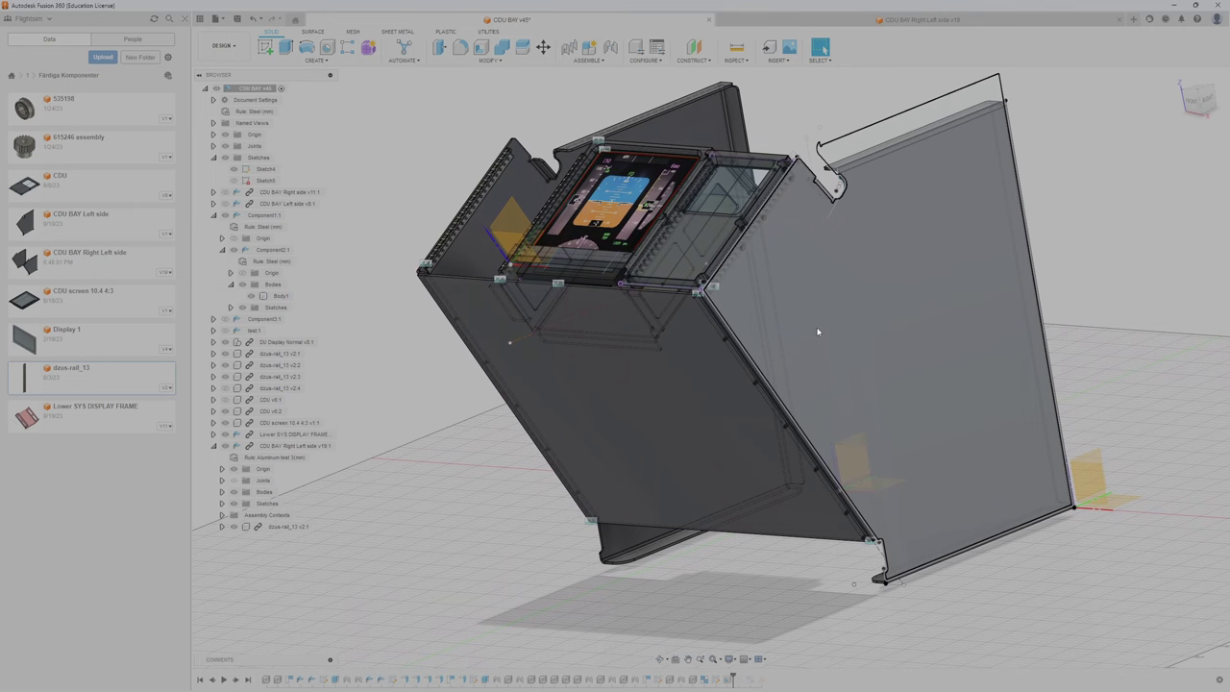
scroll(815, 331, "down", 2)
scroll(812, 328, "up", 4)
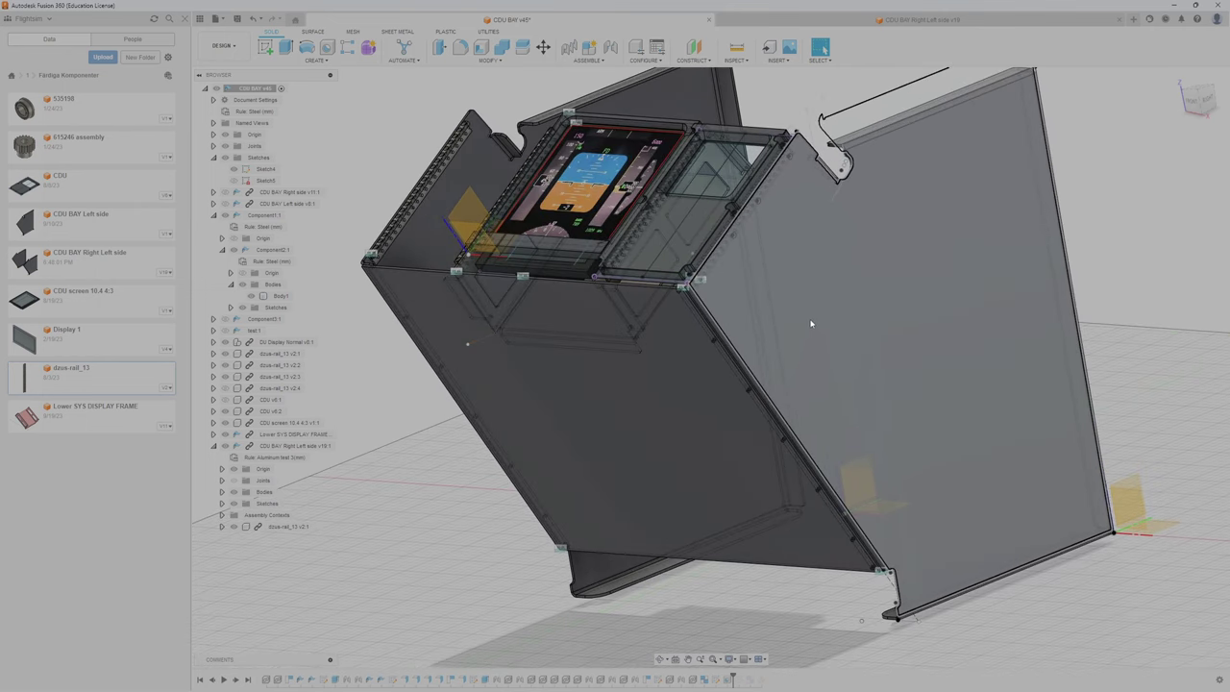
middle_click_drag(806, 331, 1078, 284, "shift")
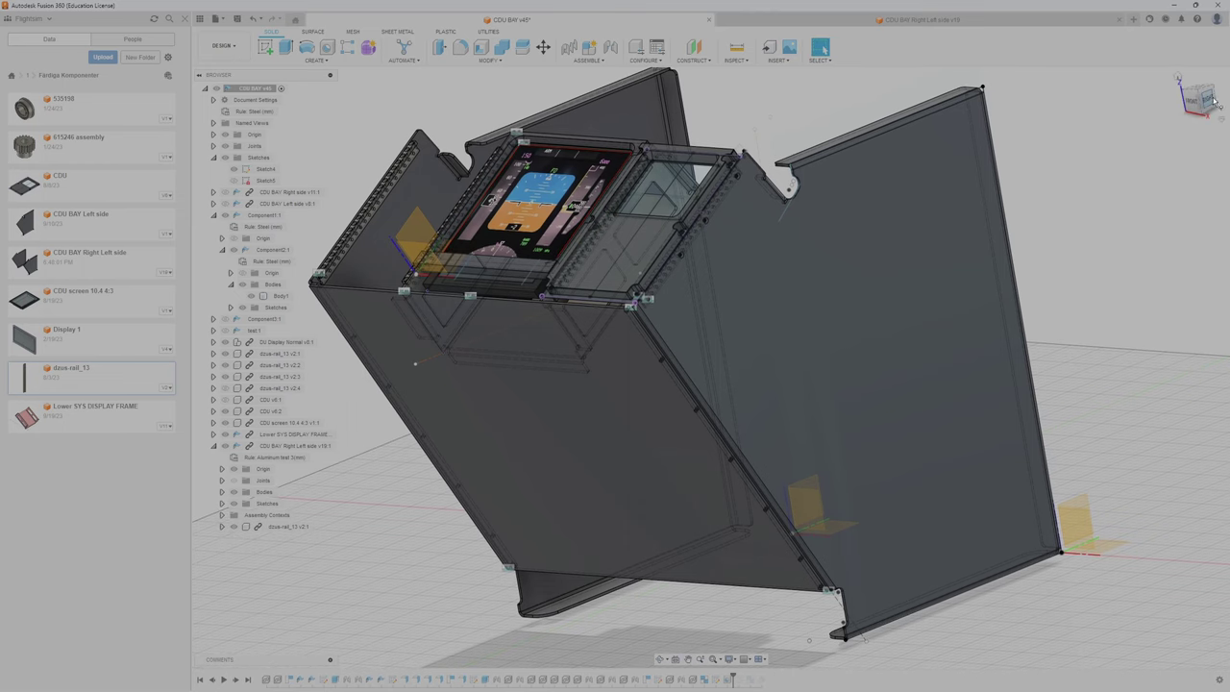
left_click(1179, 79)
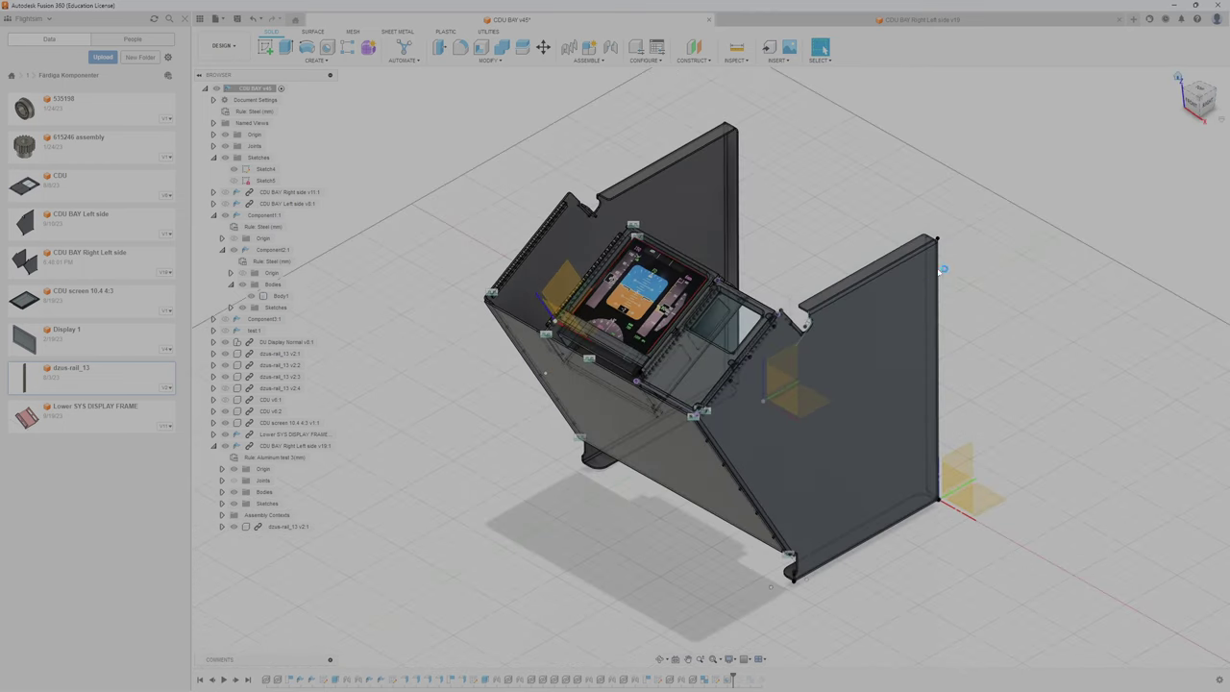
Step: Examine the sloped front plate along its edge with the right side panel, from above and from underneath
scroll(771, 361, "up", 6)
middle_click_drag(818, 439, 830, 295)
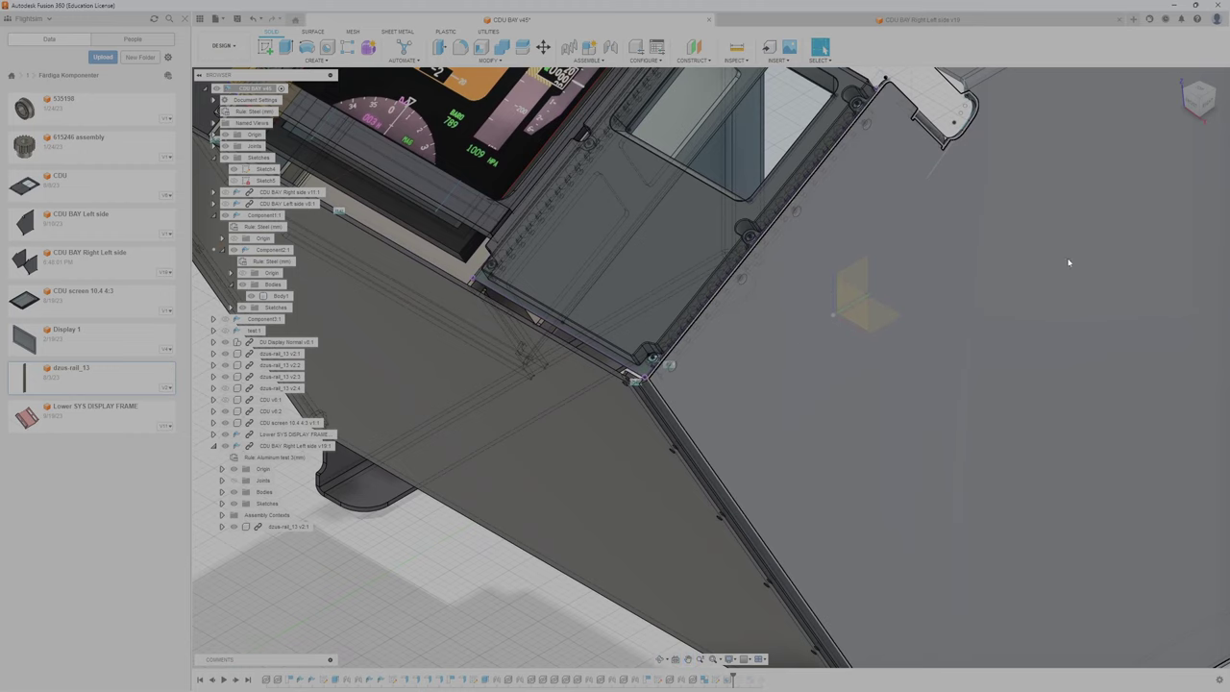
middle_click_drag(951, 401, 918, 297)
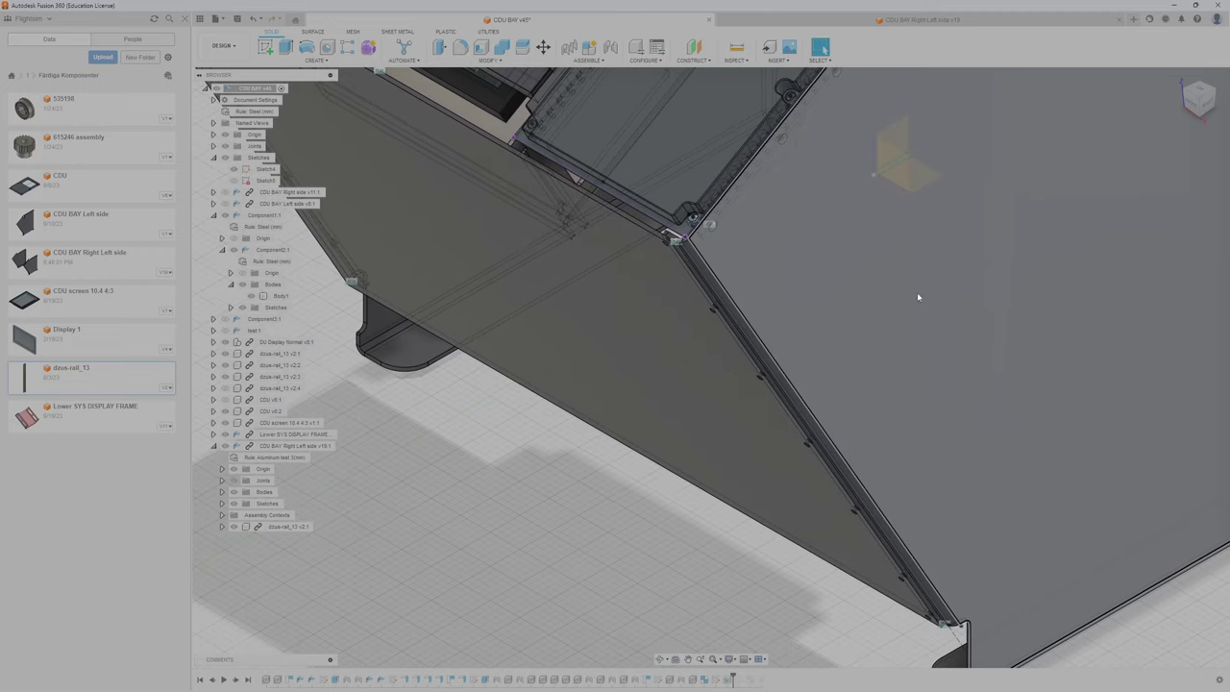
middle_click_drag(795, 359, 804, 276, "shift")
scroll(803, 301, "down", 6)
scroll(827, 432, "up", 3)
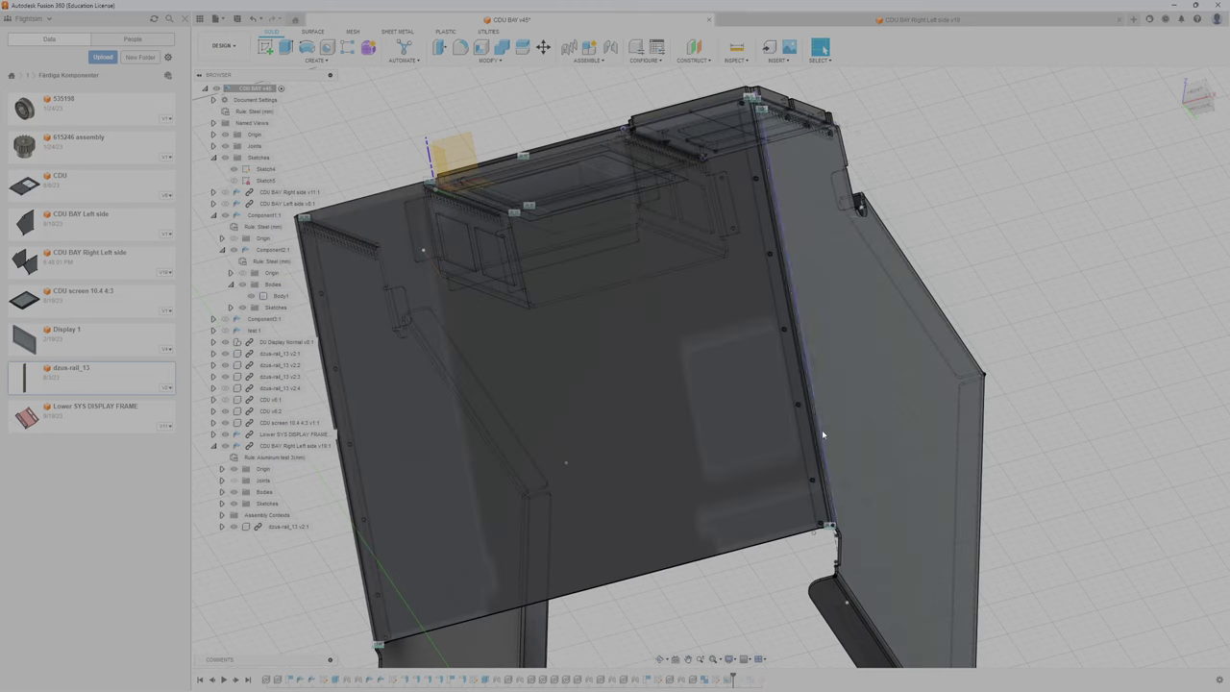
left_click(822, 492)
scroll(798, 327, "down", 4)
scroll(788, 293, "up", 3)
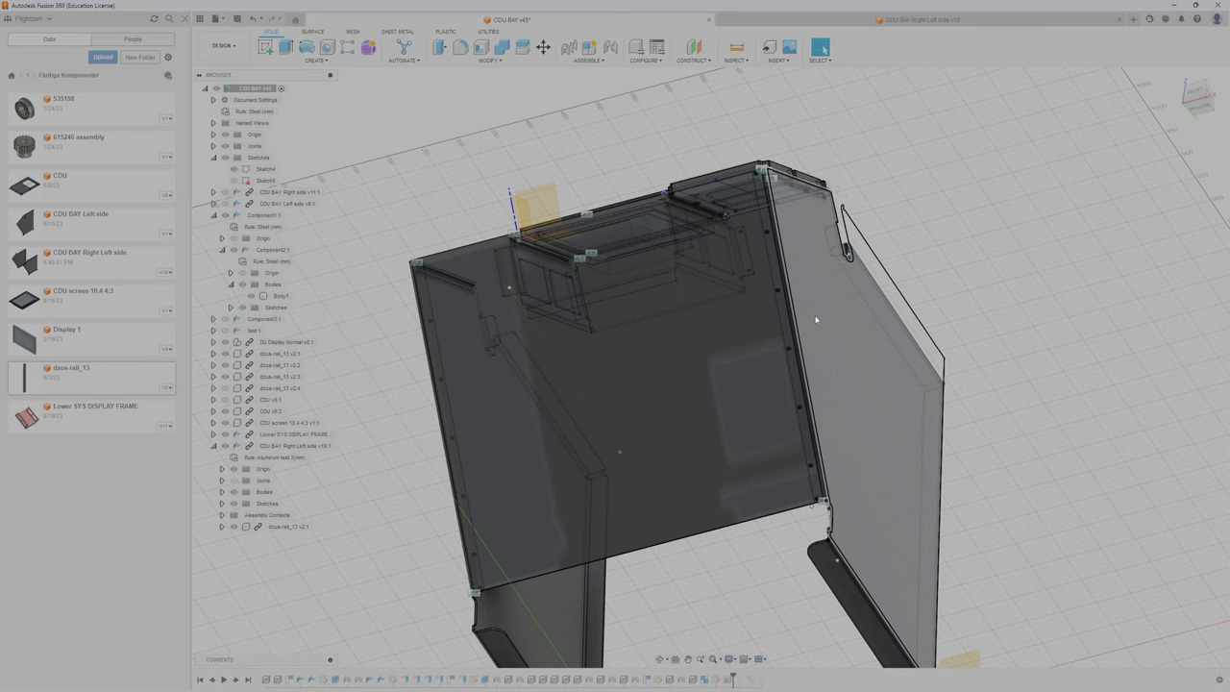
scroll(822, 308, "down", 3)
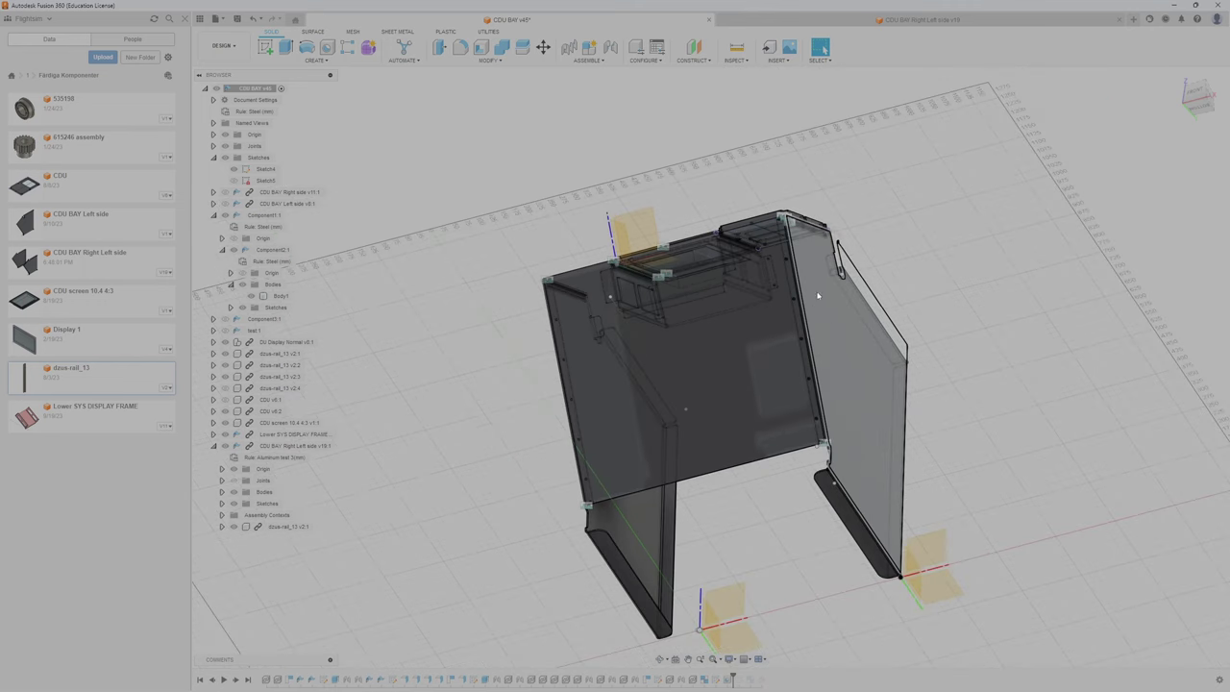
middle_click_drag(853, 453, 760, 341, "shift")
Step: Inspect the bay's profile in the right view, including the lower corner cutout and the rounded upper notch
left_click(1184, 81)
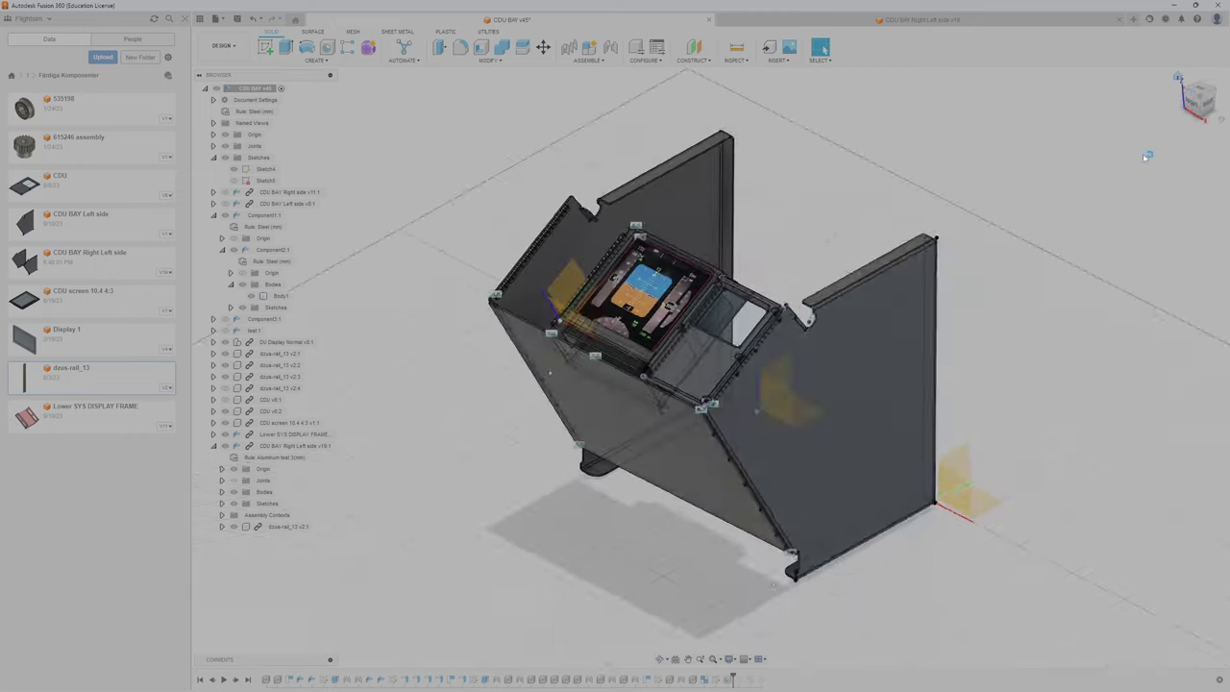
left_click(1200, 106)
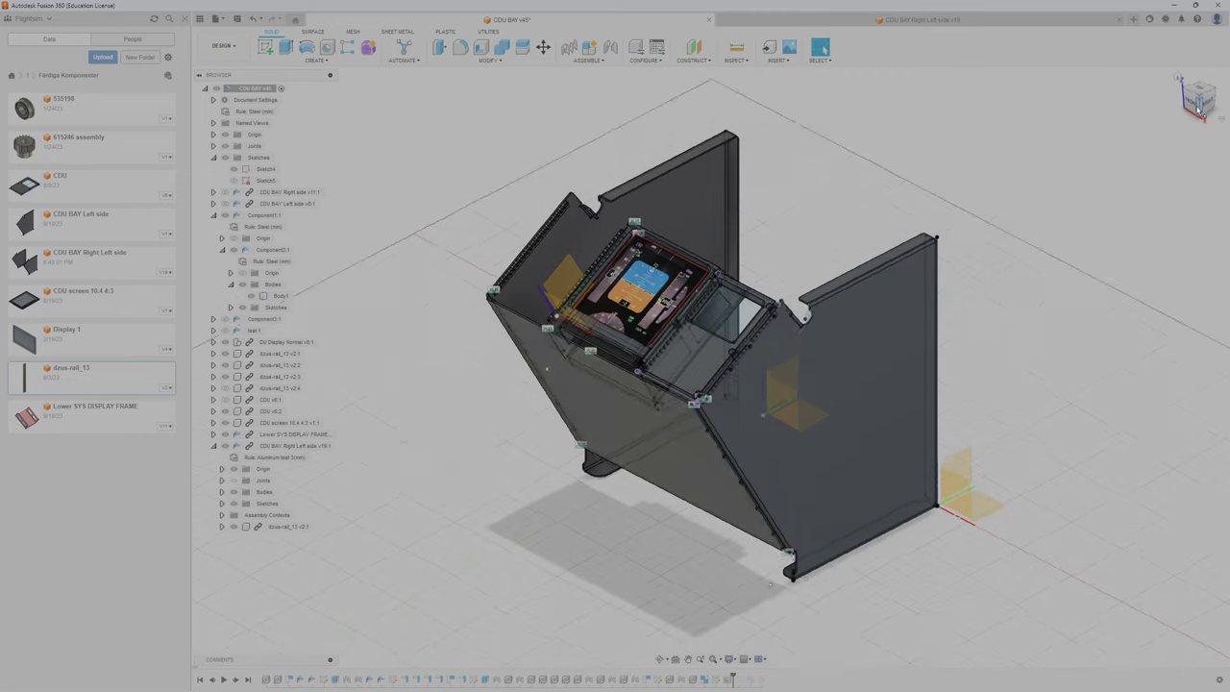
left_click(1209, 99)
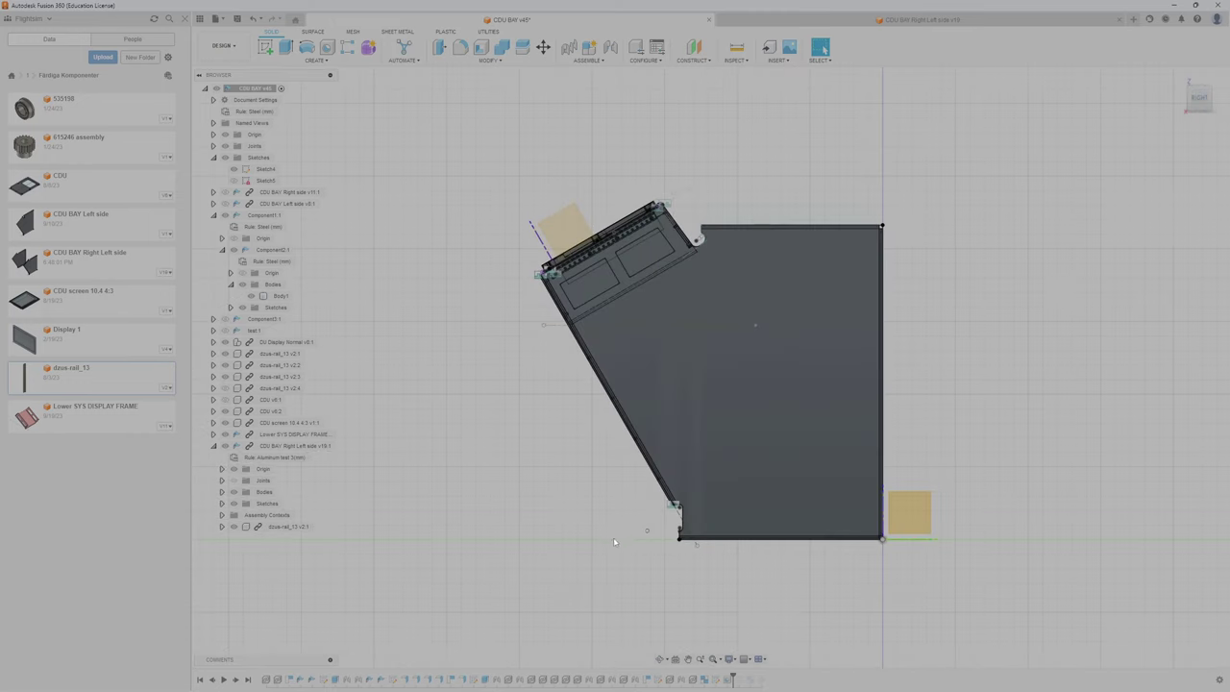
scroll(762, 623, "up", 6)
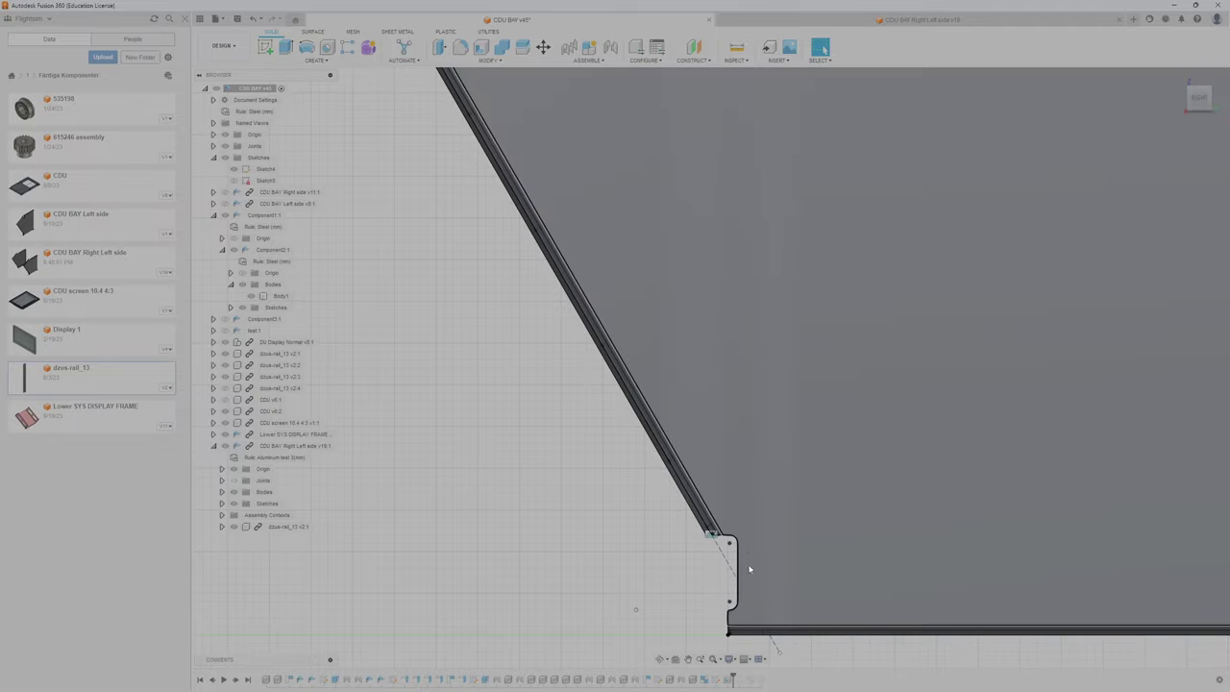
left_click(706, 542)
scroll(737, 538, "down", 6)
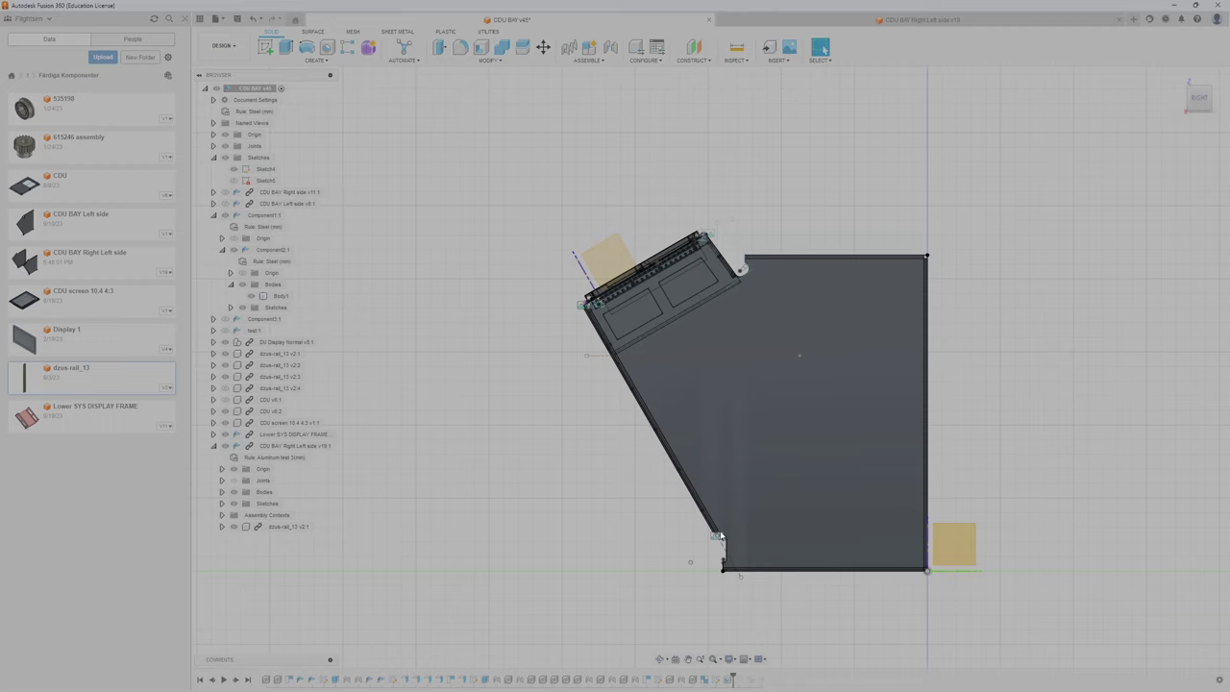
scroll(796, 322, "up", 8)
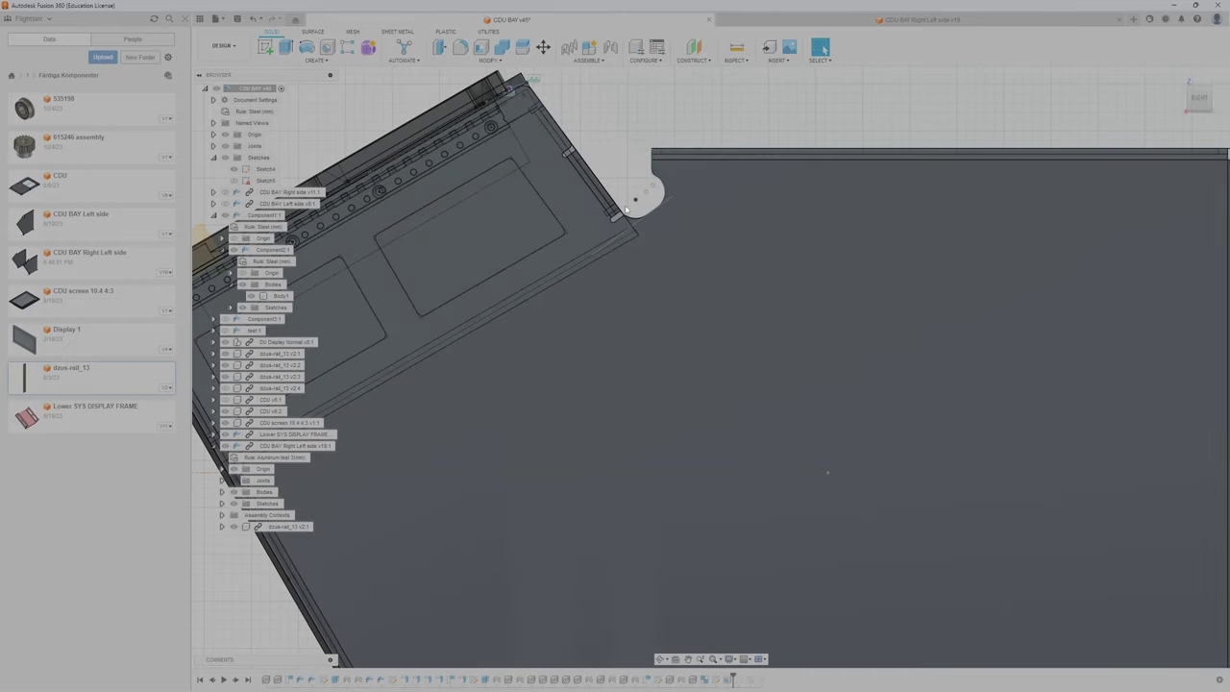
scroll(536, 267, "down", 3)
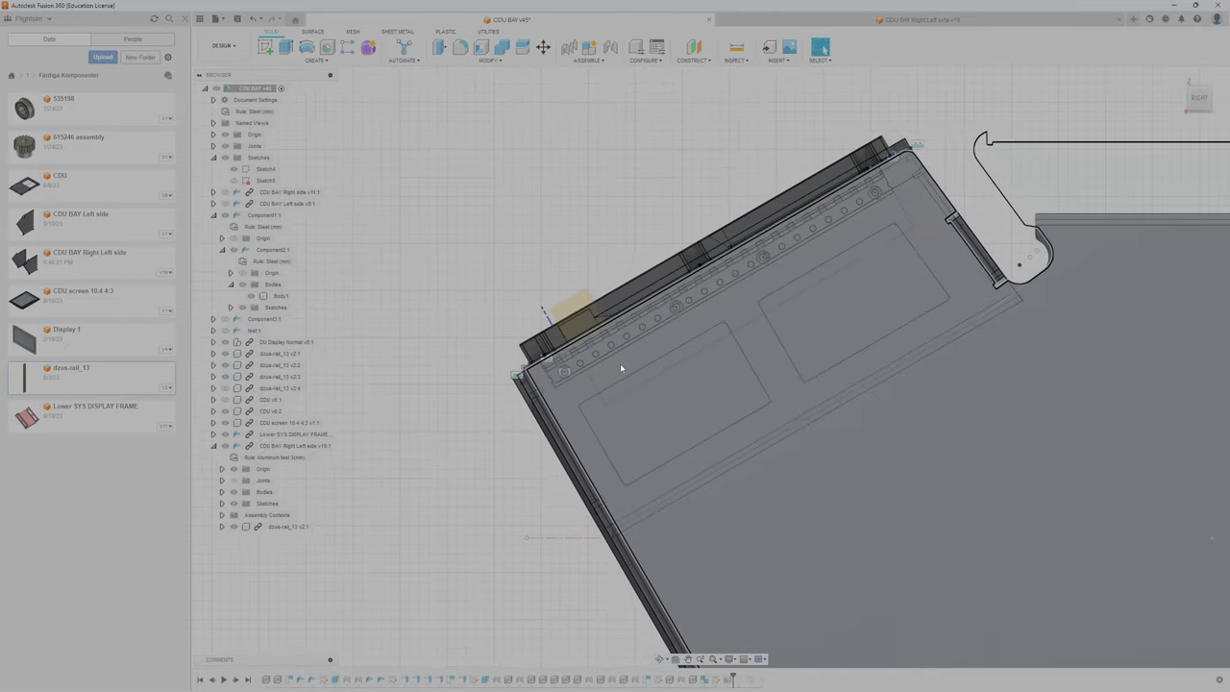
Step: Check how the right side panel's screw holes align with the holes of the dzus rail along the sloped upper edge
scroll(615, 365, "up", 5)
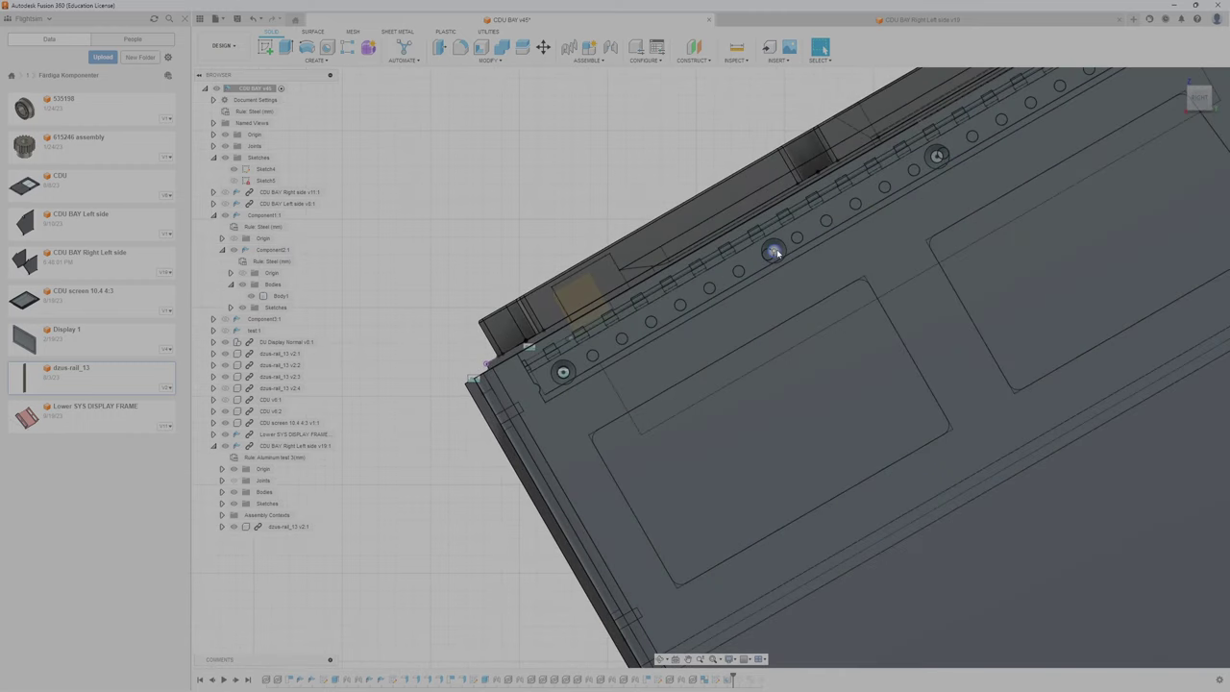
middle_click_drag(770, 272, 749, 330)
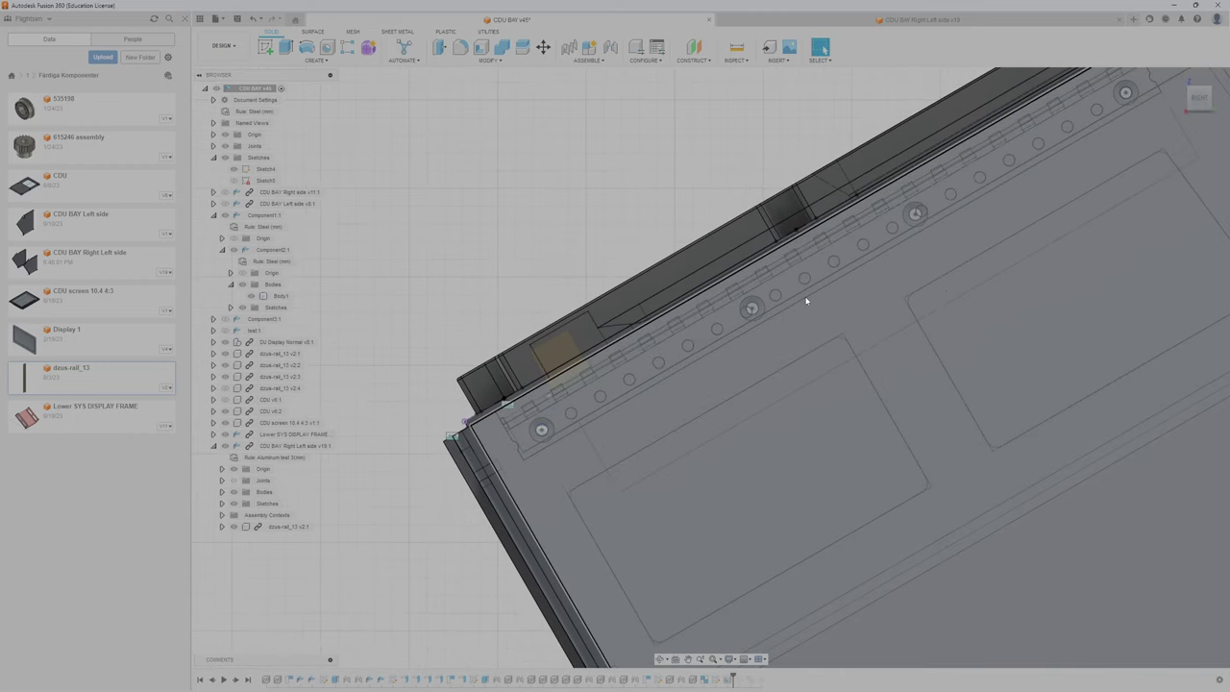
middle_click_drag(819, 281, 735, 341)
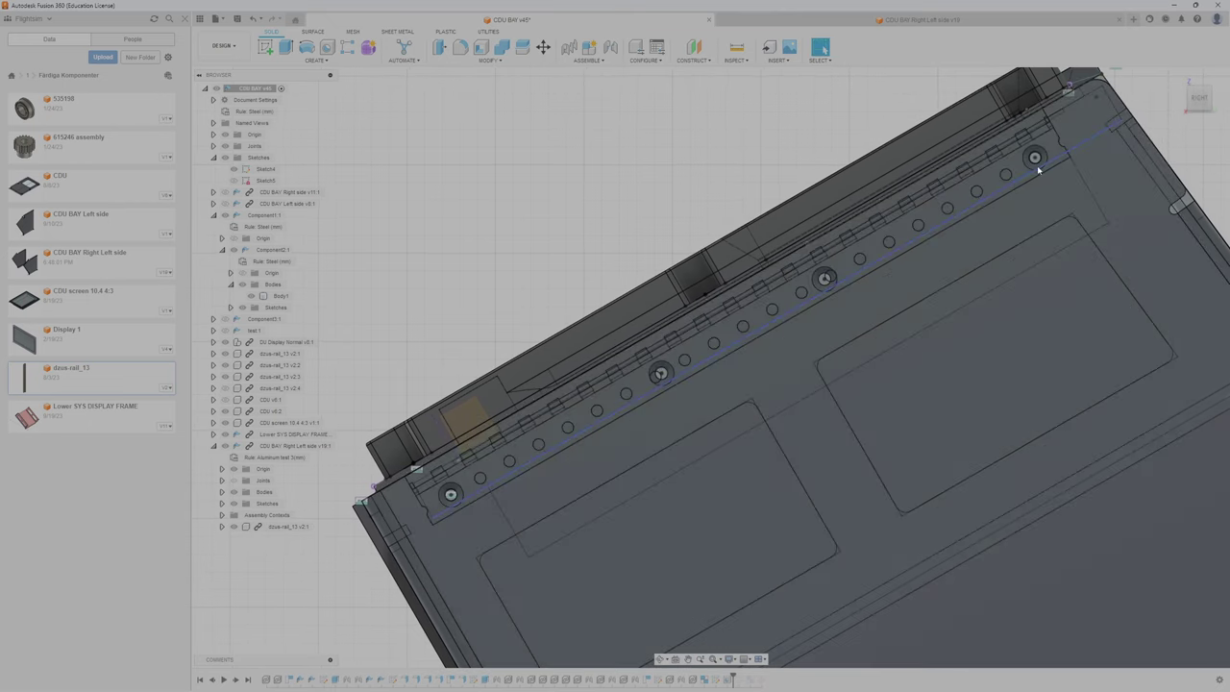
scroll(825, 281, "up", 5)
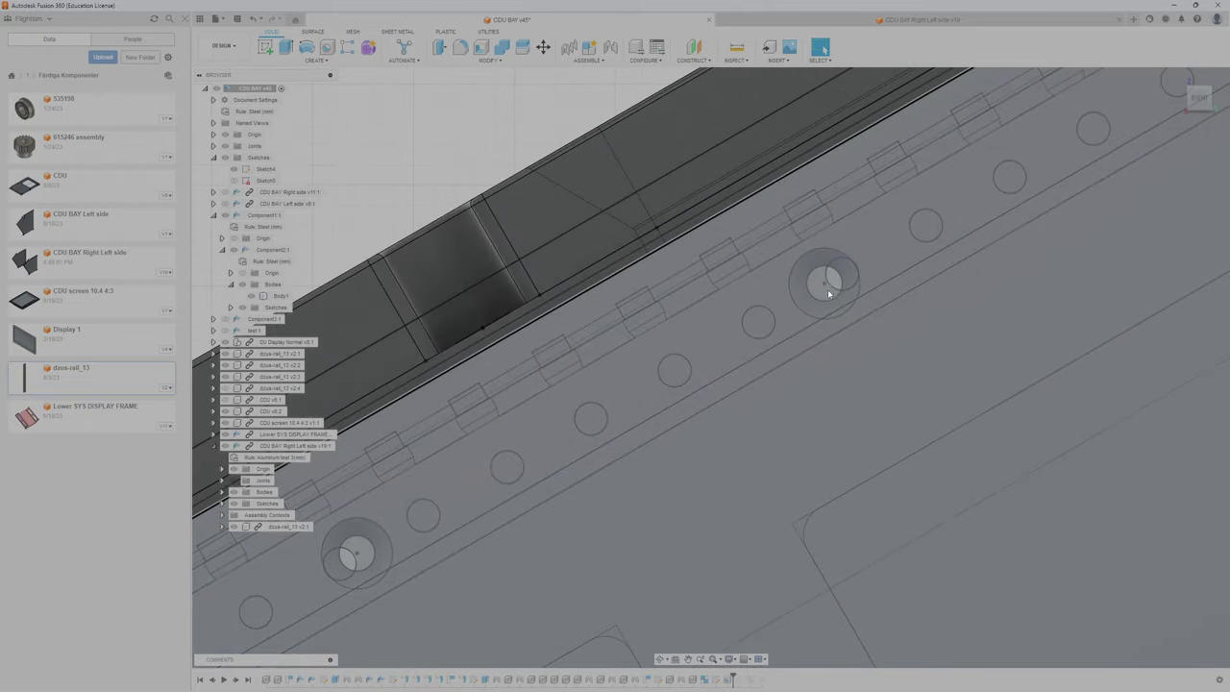
scroll(824, 309, "down", 4)
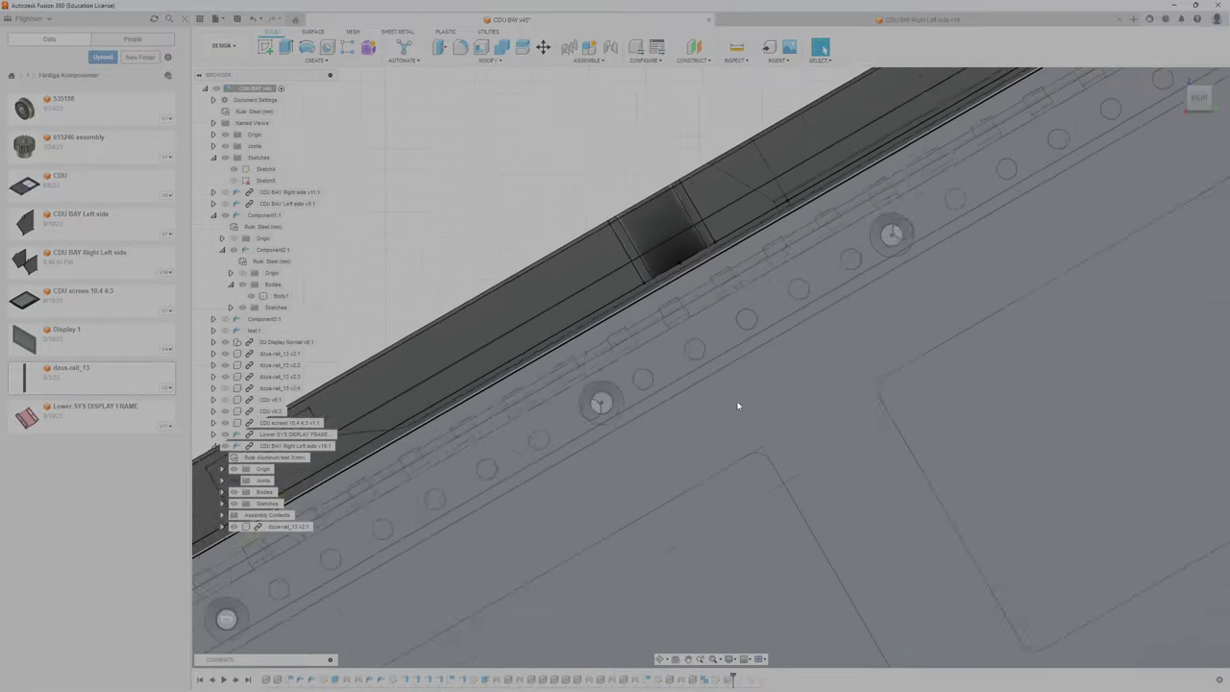
scroll(538, 377, "up", 8)
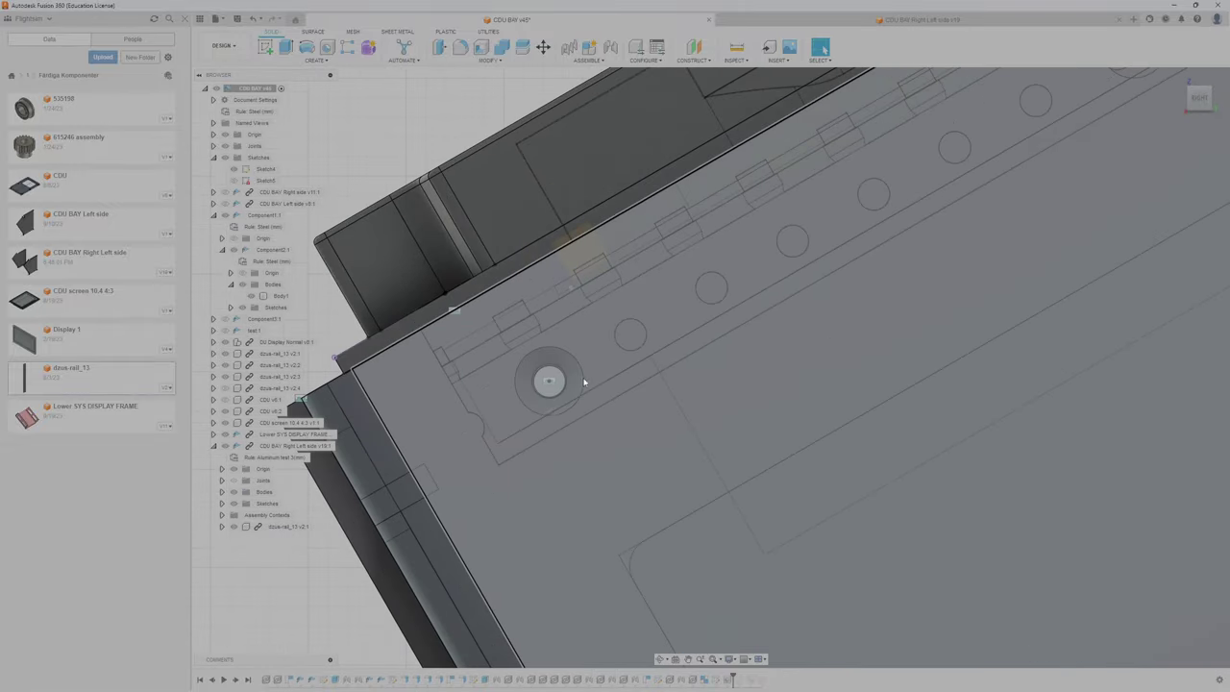
scroll(516, 388, "down", 8)
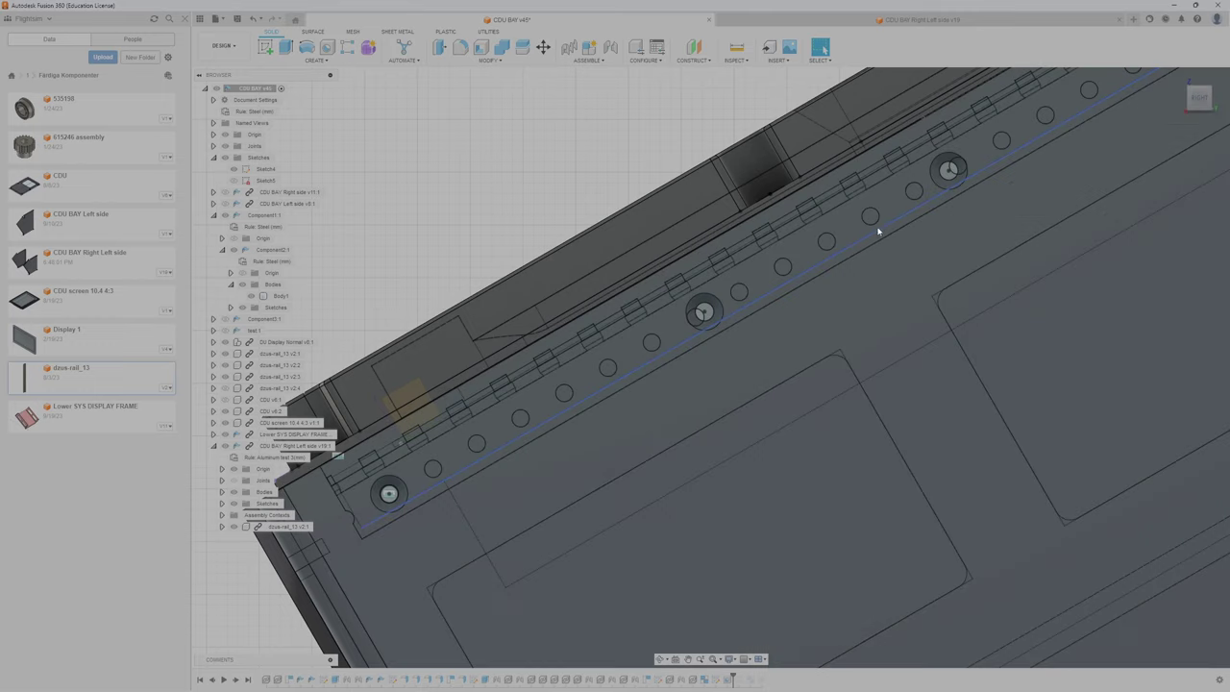
middle_click_drag(1125, 91, 888, 169)
scroll(888, 170, "down", 3)
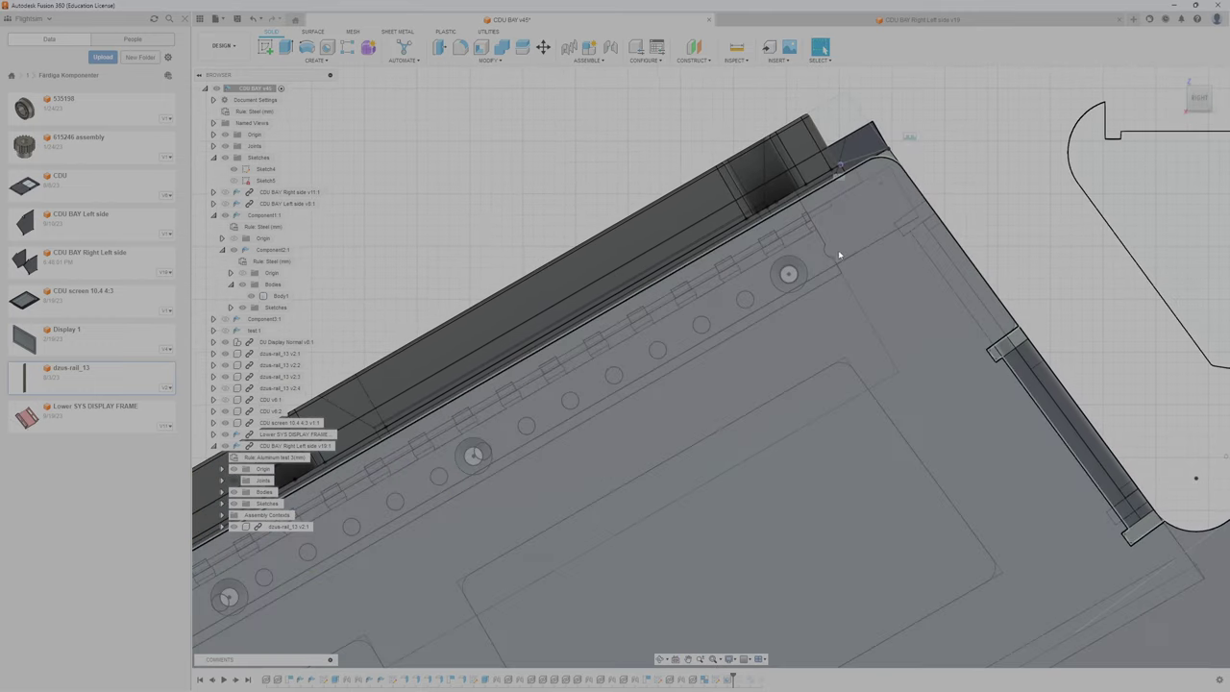
scroll(844, 328, "up", 5)
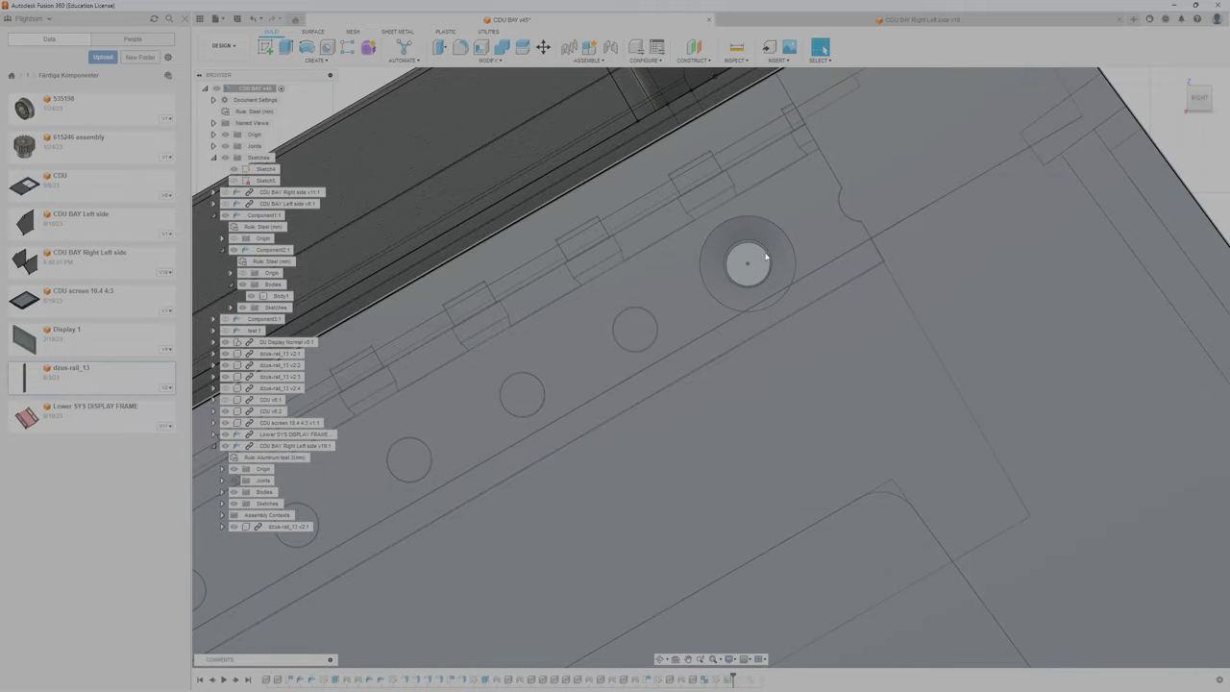
scroll(766, 256, "down", 8)
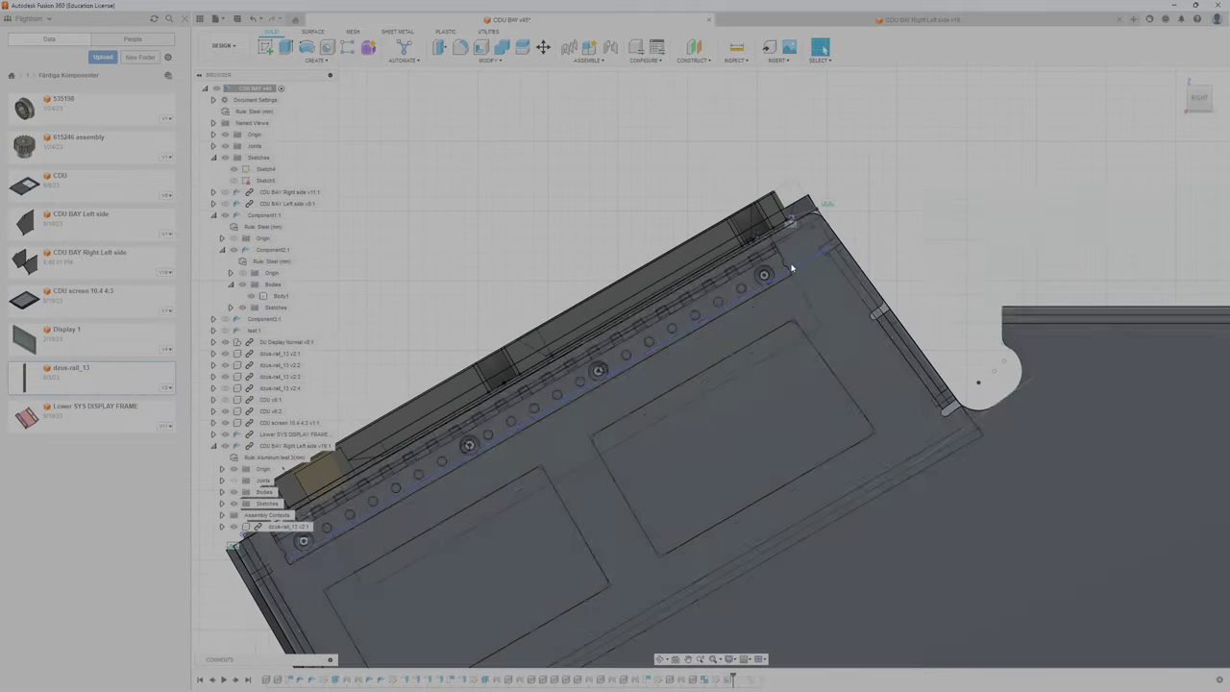
Step: Inspect the CDU frame's fit between the display and the right side panel, in perspective and looking straight at its face
scroll(789, 270, "up", 2)
middle_click_drag(775, 295, 775, 321, "shift")
scroll(777, 337, "down", 5)
middle_click_drag(632, 447, 690, 321)
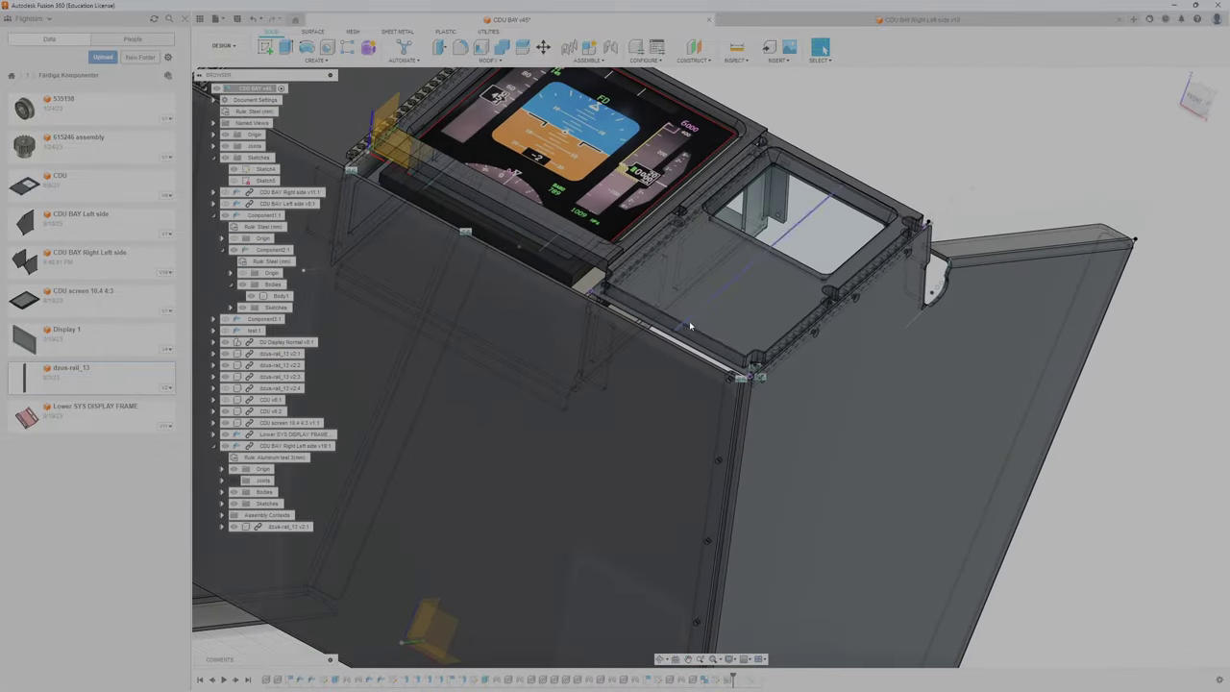
middle_click_drag(744, 201, 684, 253)
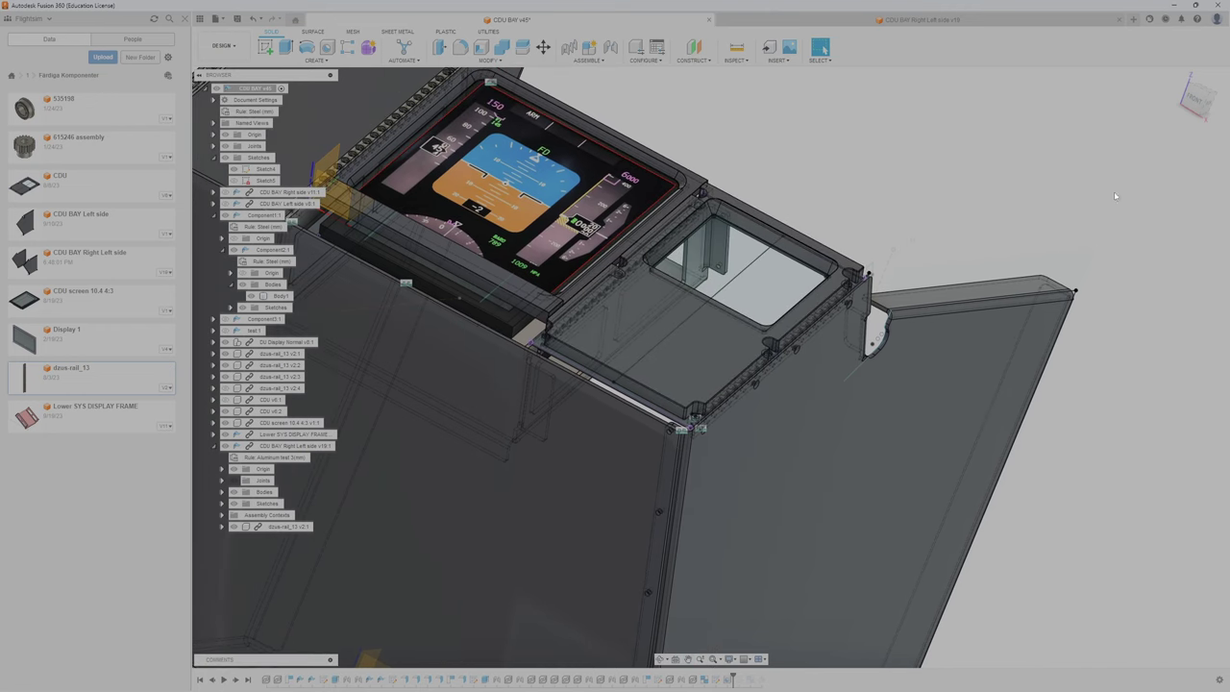
left_click(1179, 79)
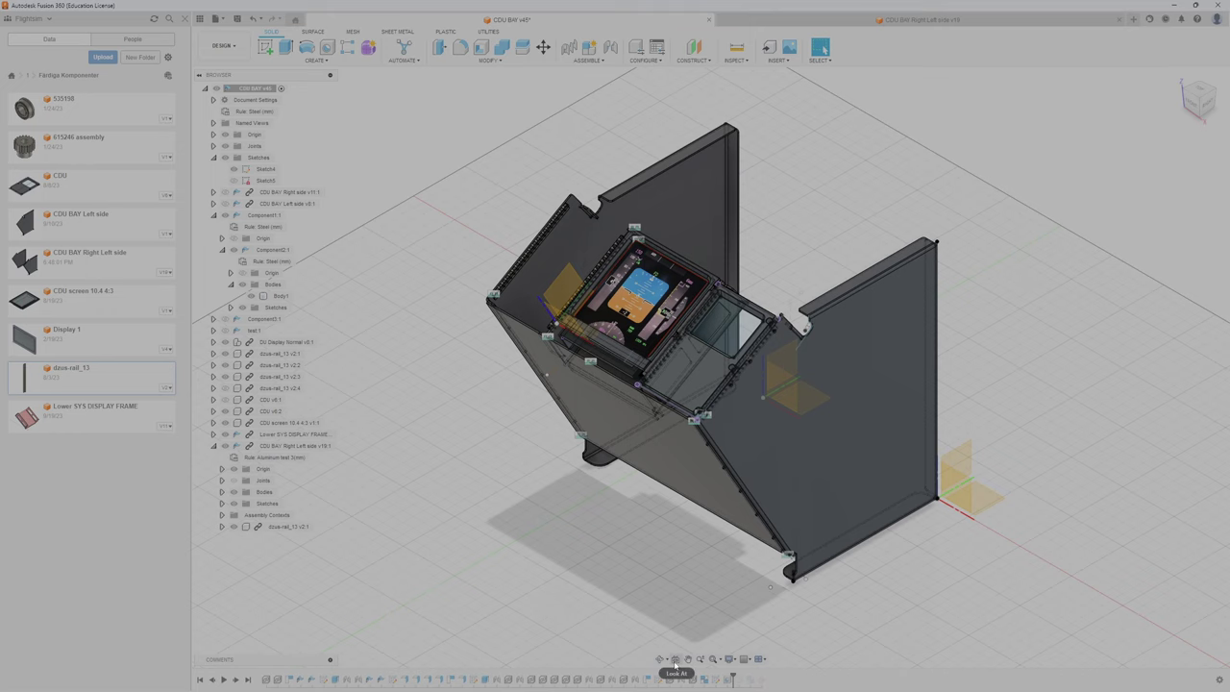
left_click(676, 666)
left_click(740, 347)
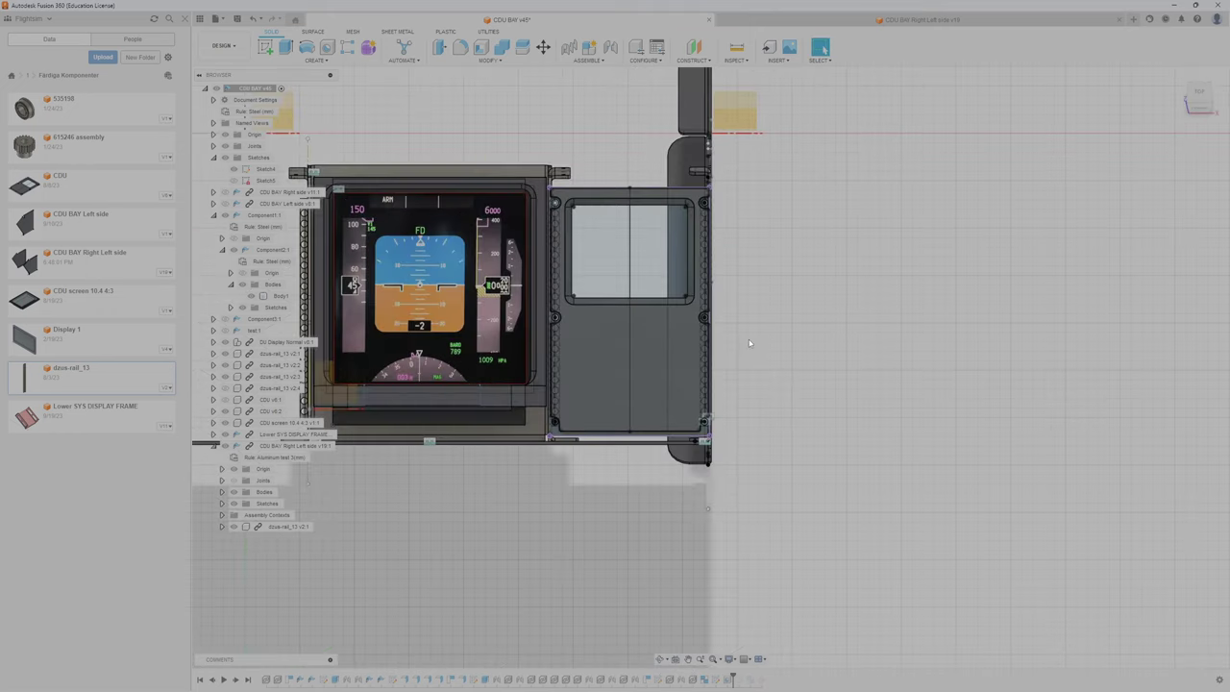
scroll(749, 343, "up", 5)
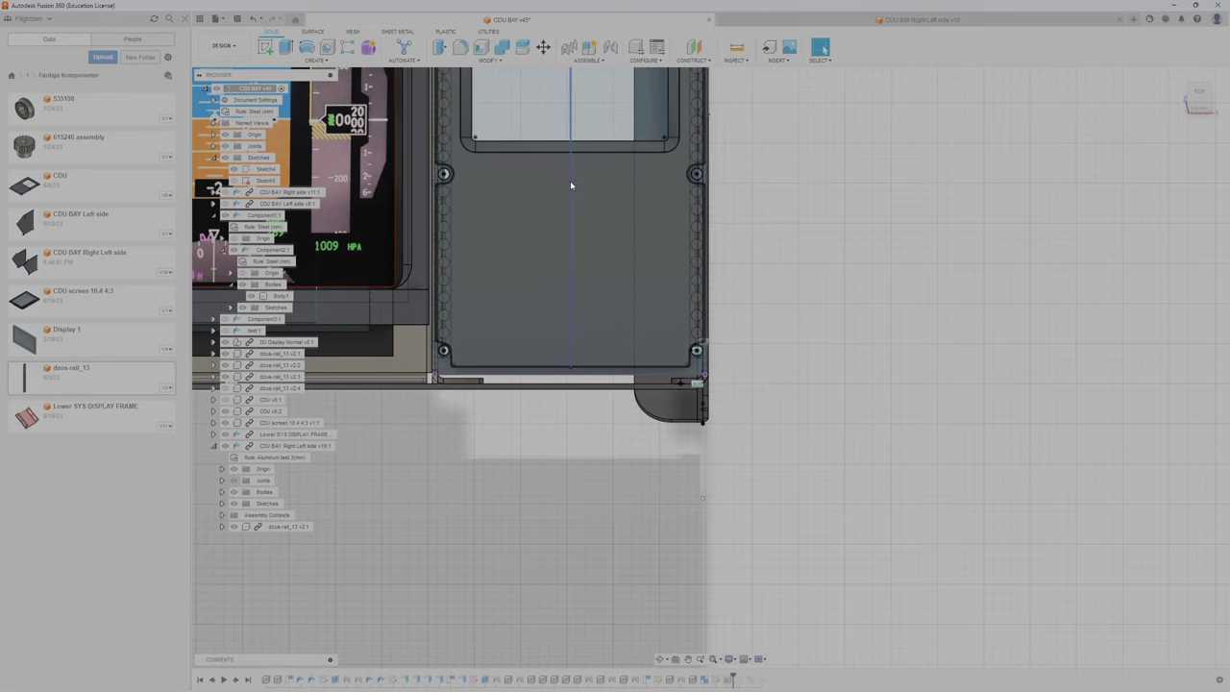
scroll(570, 186, "down", 5)
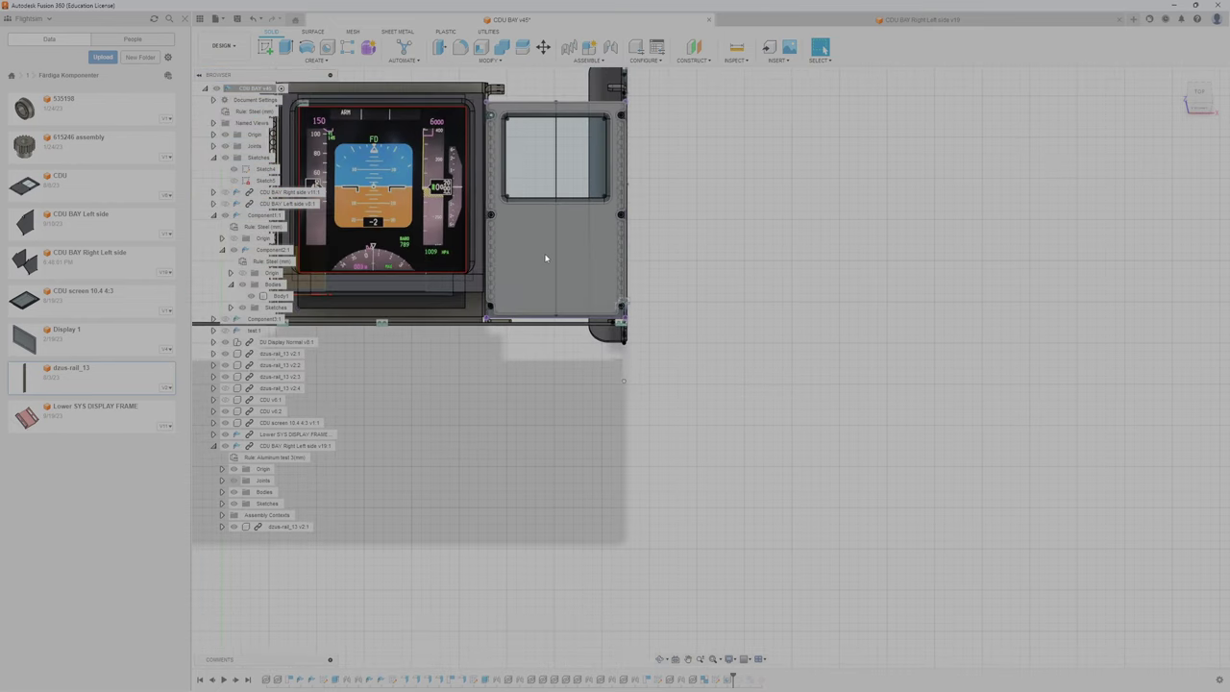
Step: Examine how the CDU's fastener recesses line up with the dzus rail holes, at the lower corner and midway along the edge
scroll(708, 343, "up", 8)
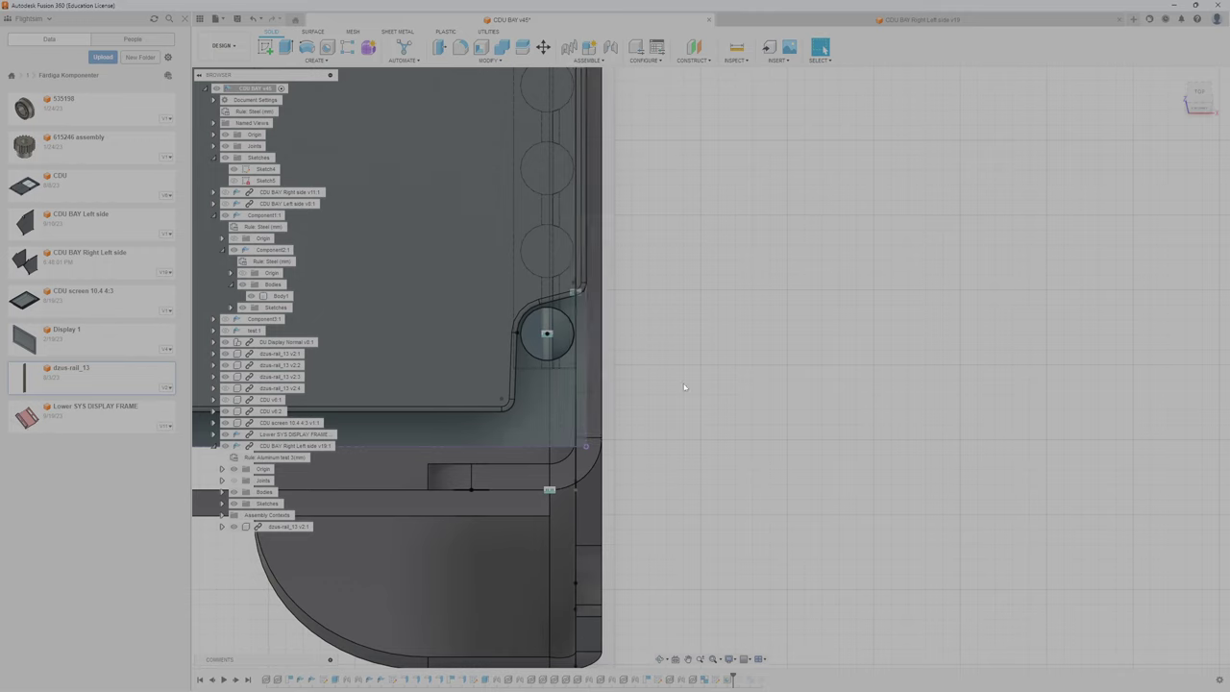
scroll(546, 308, "up", 4)
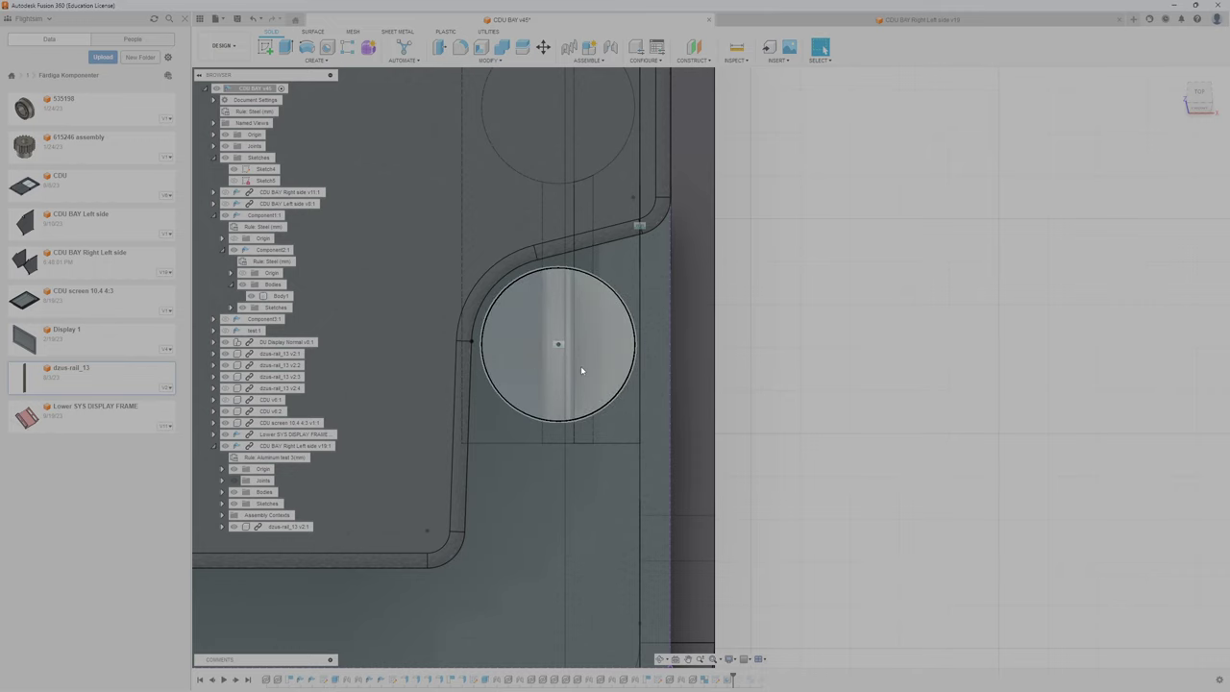
middle_click_drag(576, 367, 636, 344, "shift")
middle_click_drag(528, 421, 859, 331, "shift")
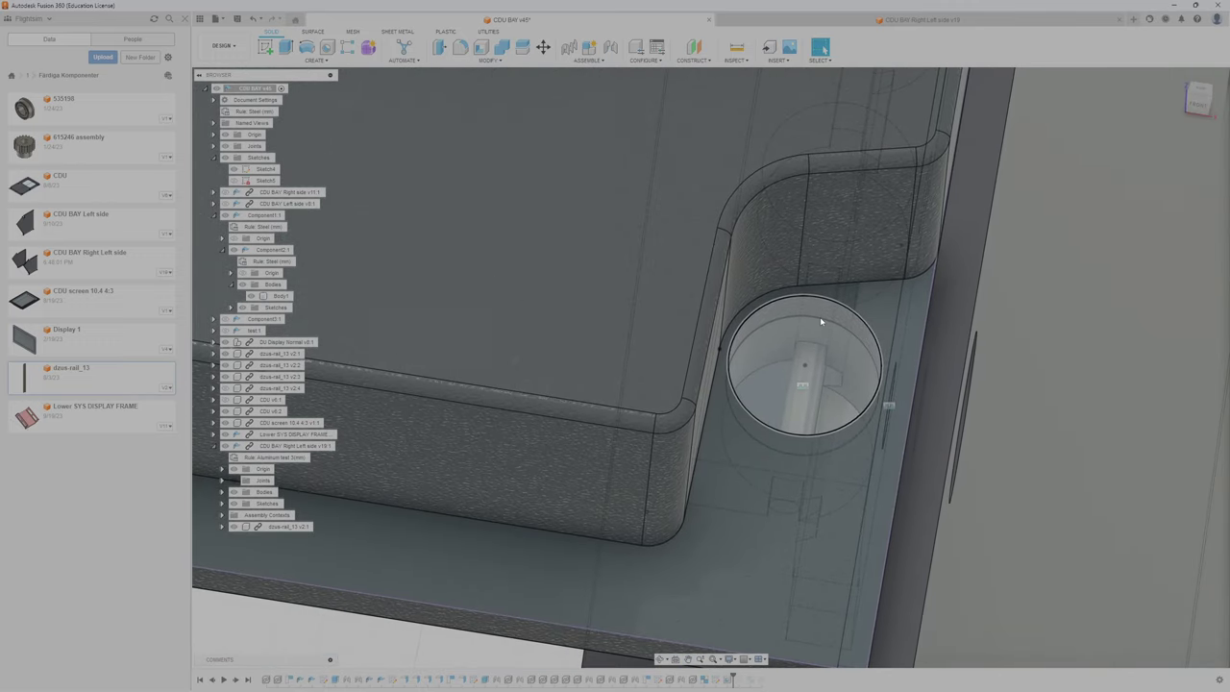
scroll(819, 293, "down", 3)
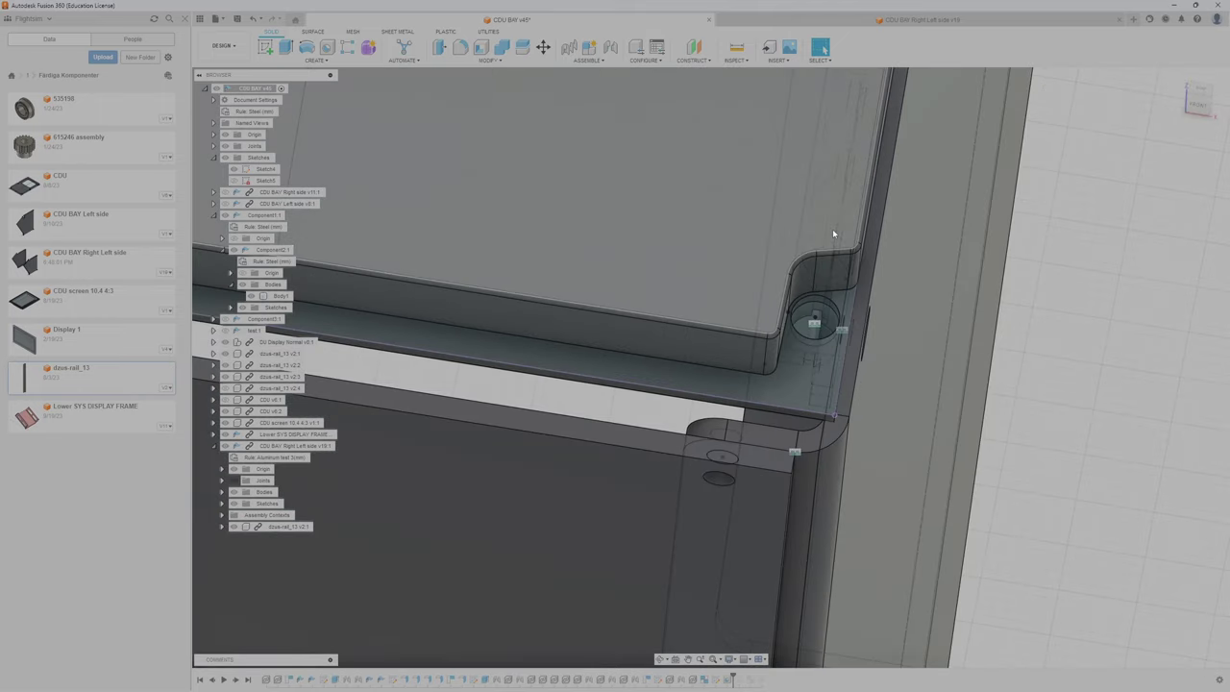
middle_click_drag(834, 234, 726, 548)
middle_click_drag(758, 92, 783, 328)
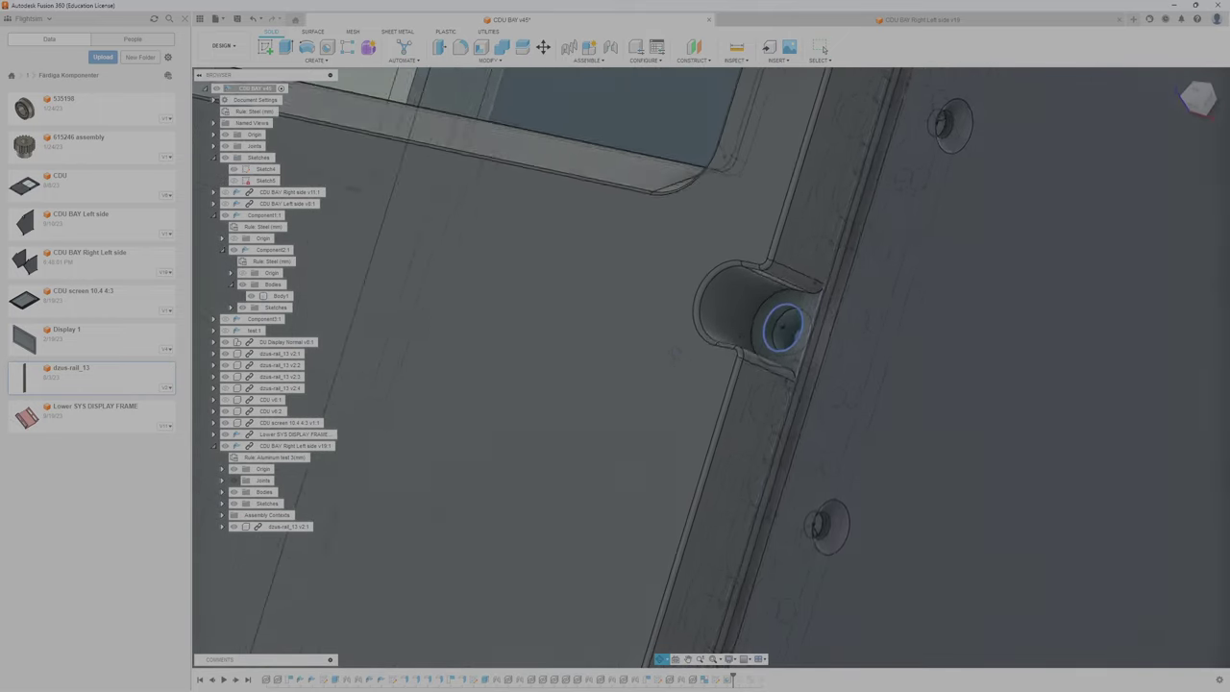
middle_click_drag(676, 351, 719, 343, "shift")
middle_click_drag(799, 274, 747, 321)
scroll(747, 321, "down", 5)
middle_click_drag(802, 189, 726, 280)
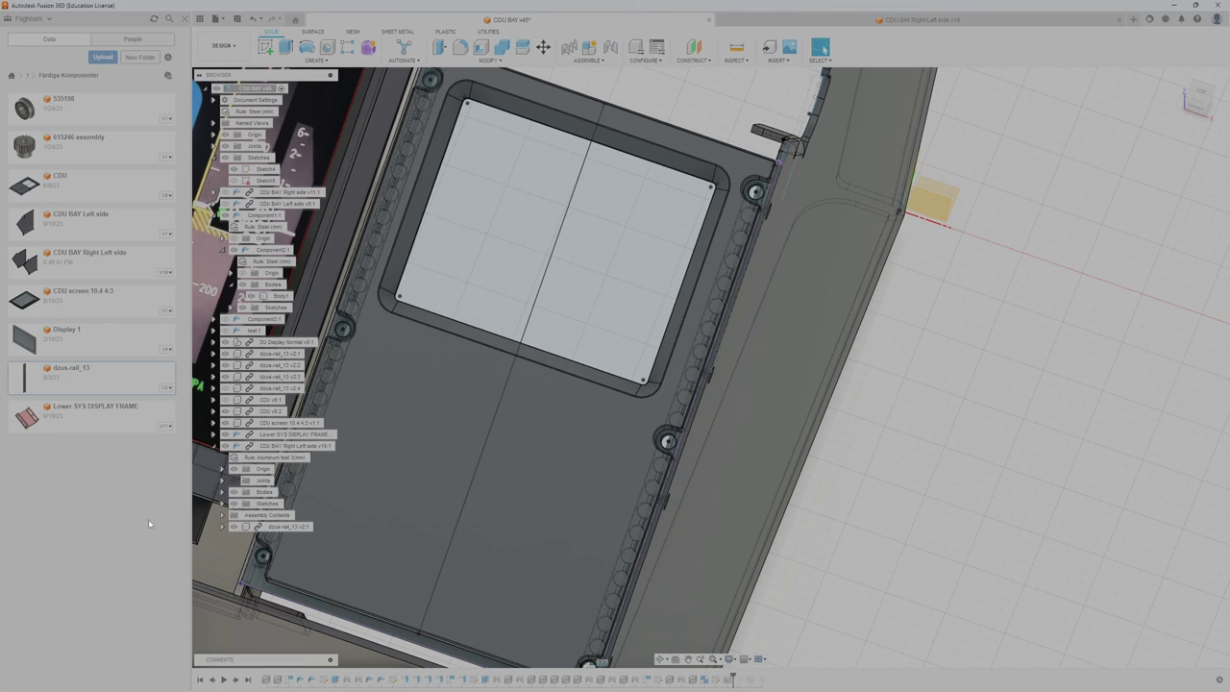
Step: Hide the second CDU unit to expose the dzus rail on the right side panel
left_click(233, 412)
left_click(227, 414)
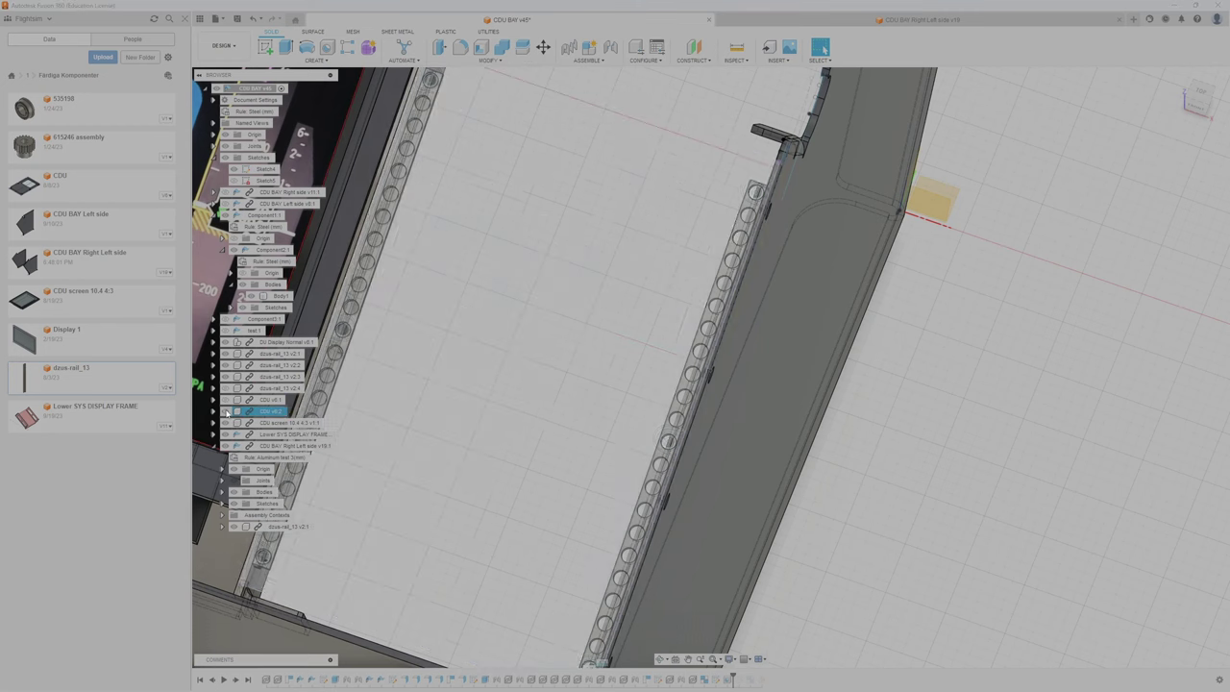
scroll(542, 472, "down", 5)
middle_click_drag(571, 504, 571, 373)
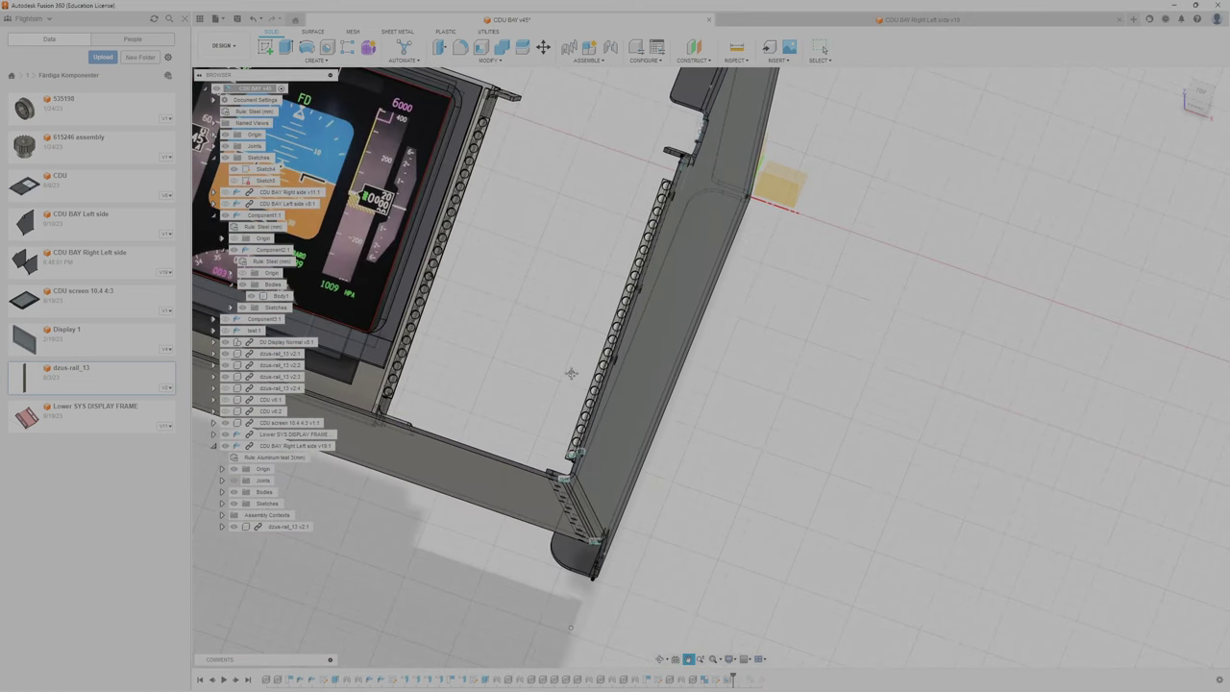
scroll(606, 416, "up", 5)
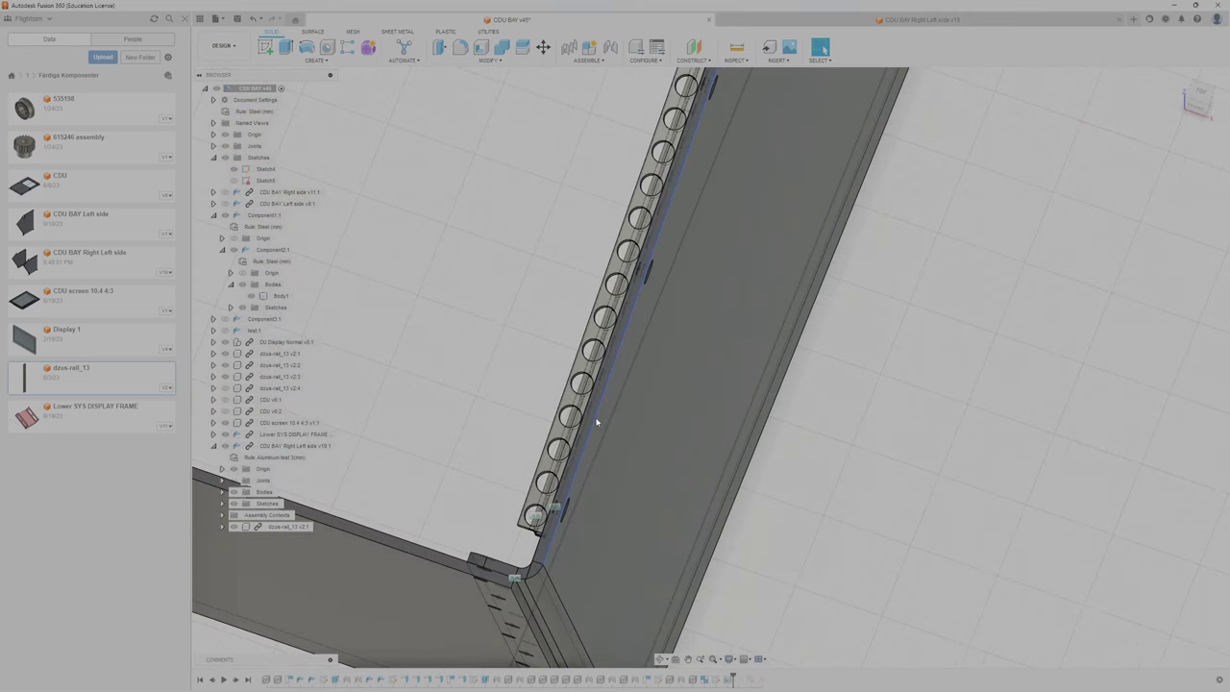
Step: Inspect the exposed dzus rail and the countersunk screw holes of the right side panel, obliquely and in the side view
middle_click_drag(607, 416, 654, 406, "shift")
scroll(635, 384, "up", 5)
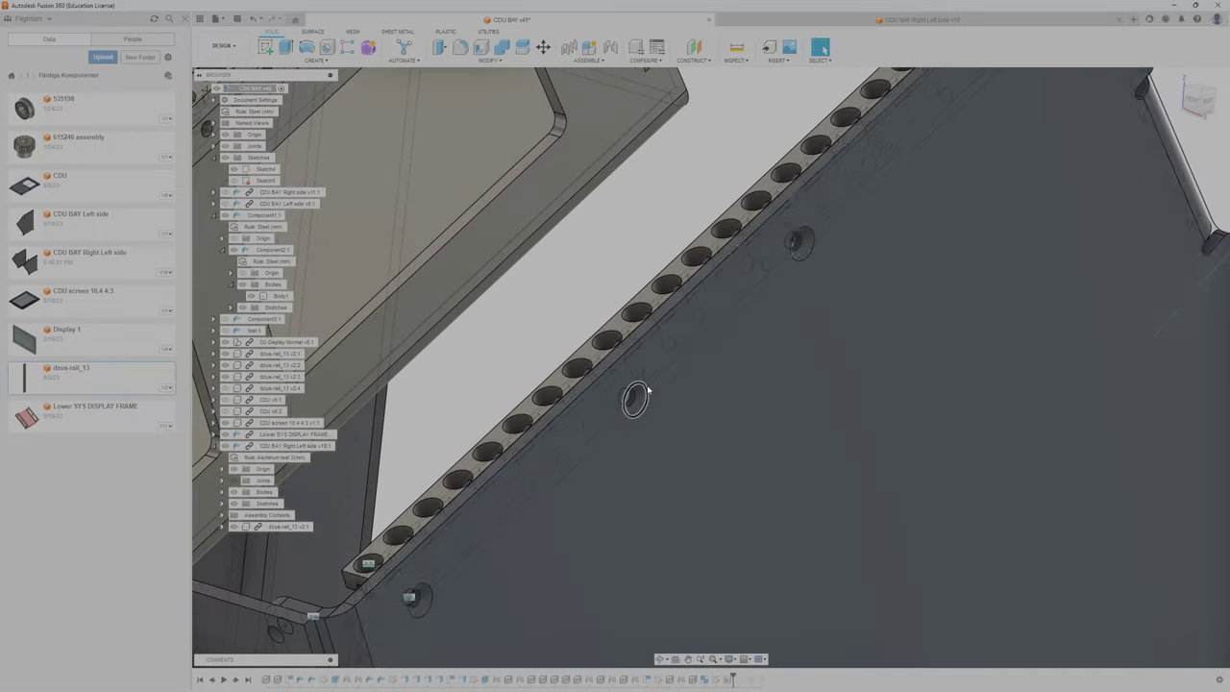
middle_click_drag(617, 358, 694, 337)
middle_click_drag(694, 336, 750, 378, "shift")
scroll(913, 254, "down", 4)
scroll(750, 378, "down", 4)
middle_click_drag(784, 338, 692, 348)
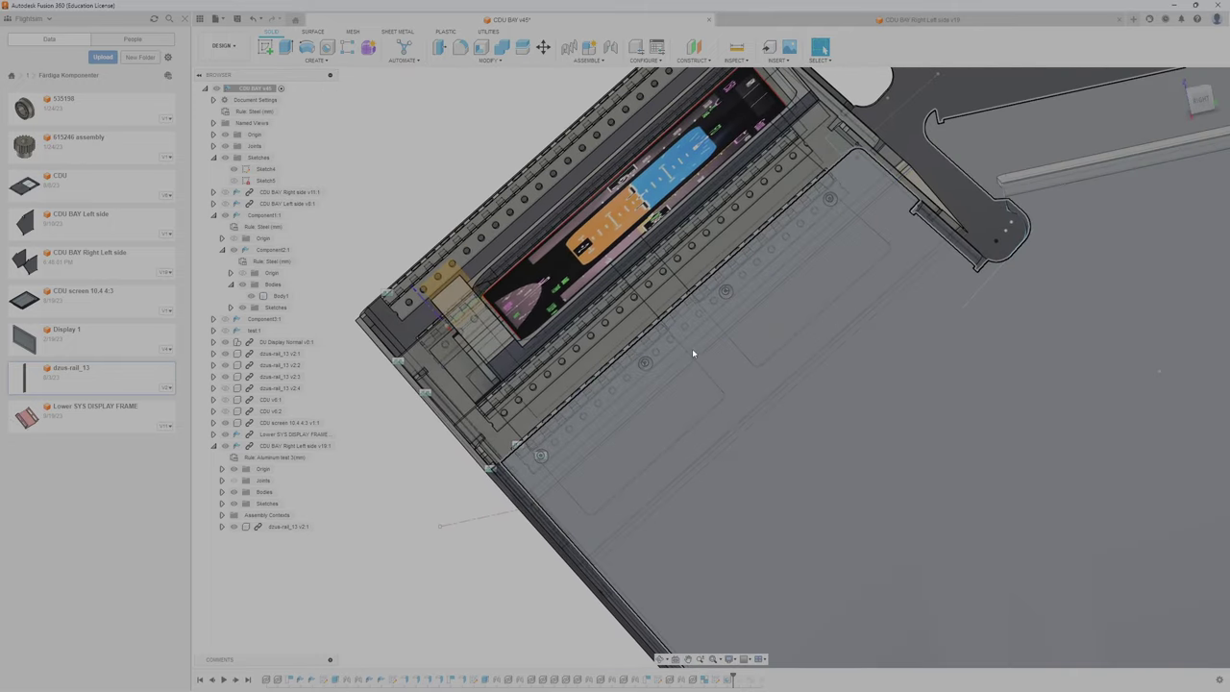
scroll(692, 348, "up", 1)
middle_click_drag(842, 246, 764, 281)
scroll(788, 229, "up", 4)
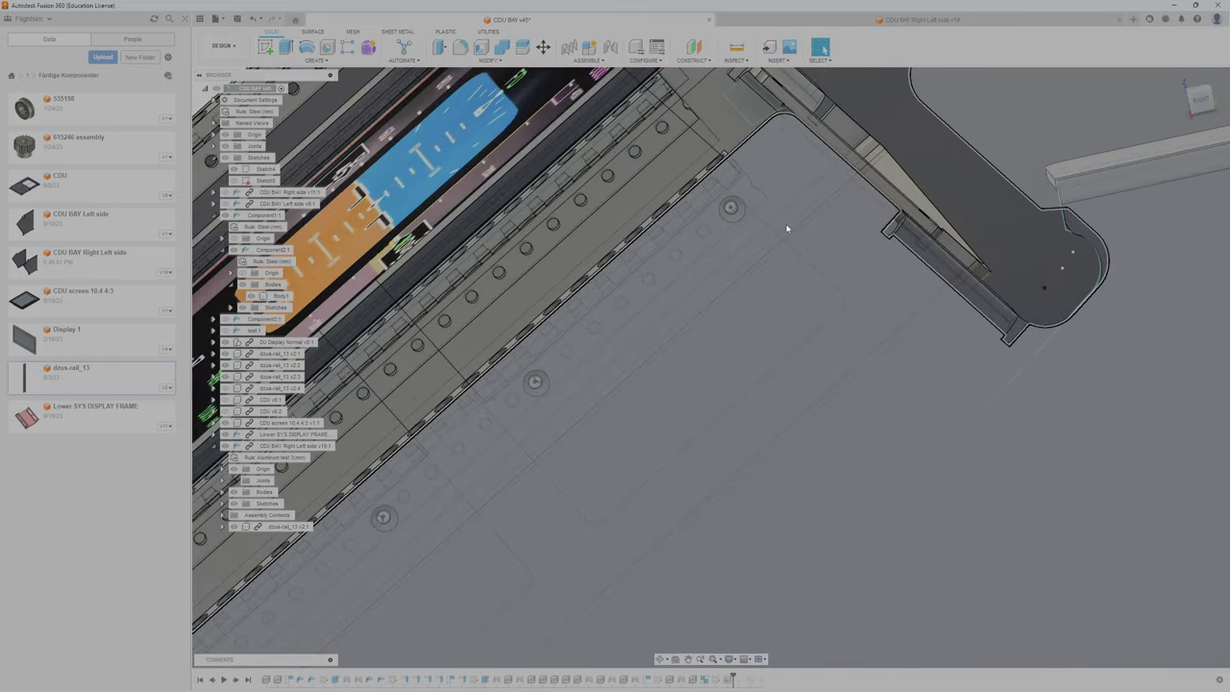
scroll(800, 256, "down", 8)
scroll(799, 261, "up", 3)
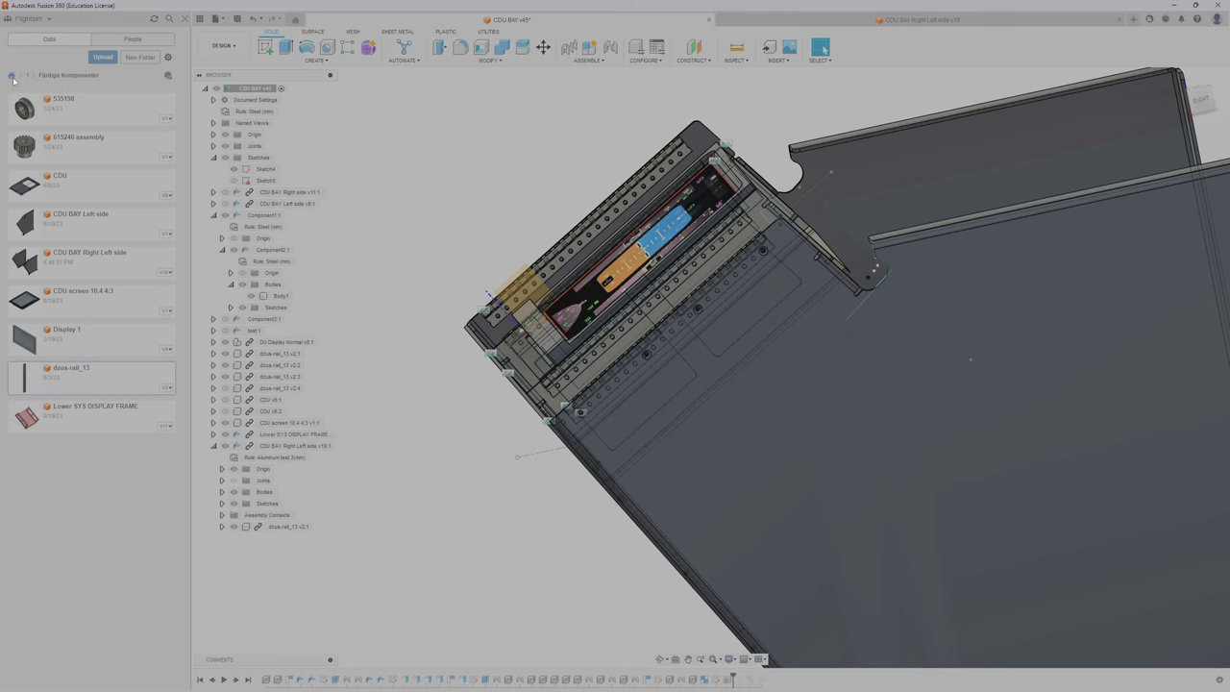
Step: Switch to the CDU BAY Right Left side design and examine both side panels and the dzus rail from outside and inside
left_click(967, 20)
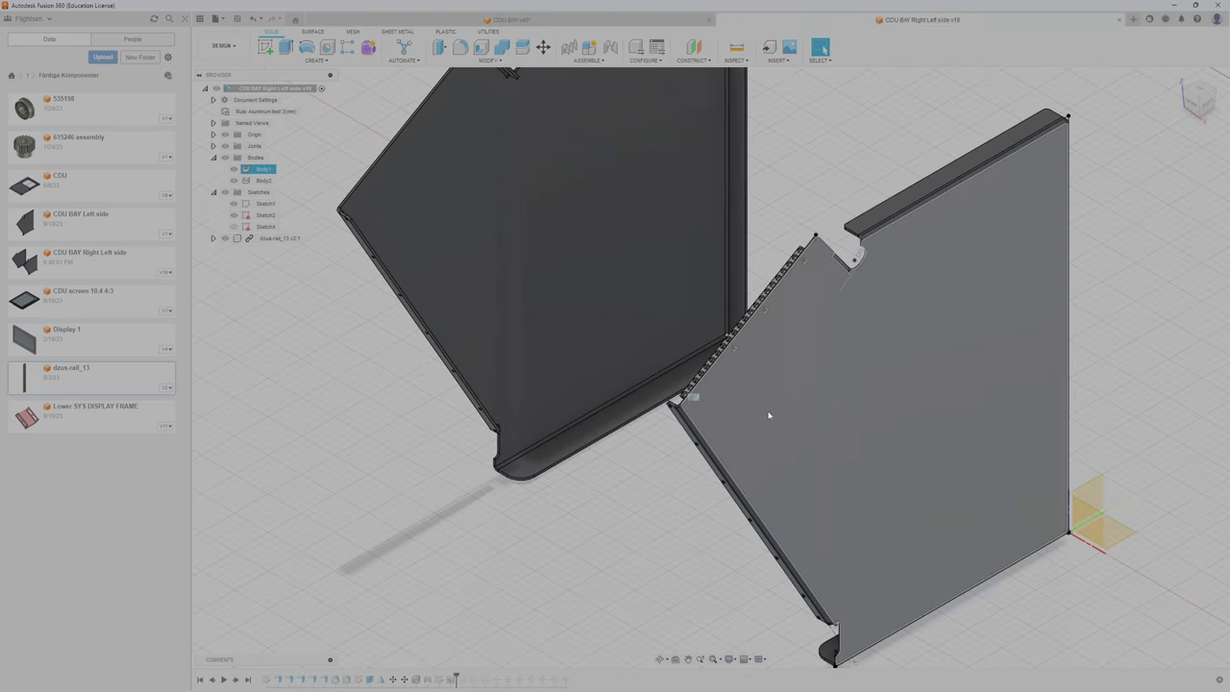
scroll(821, 352, "down", 4)
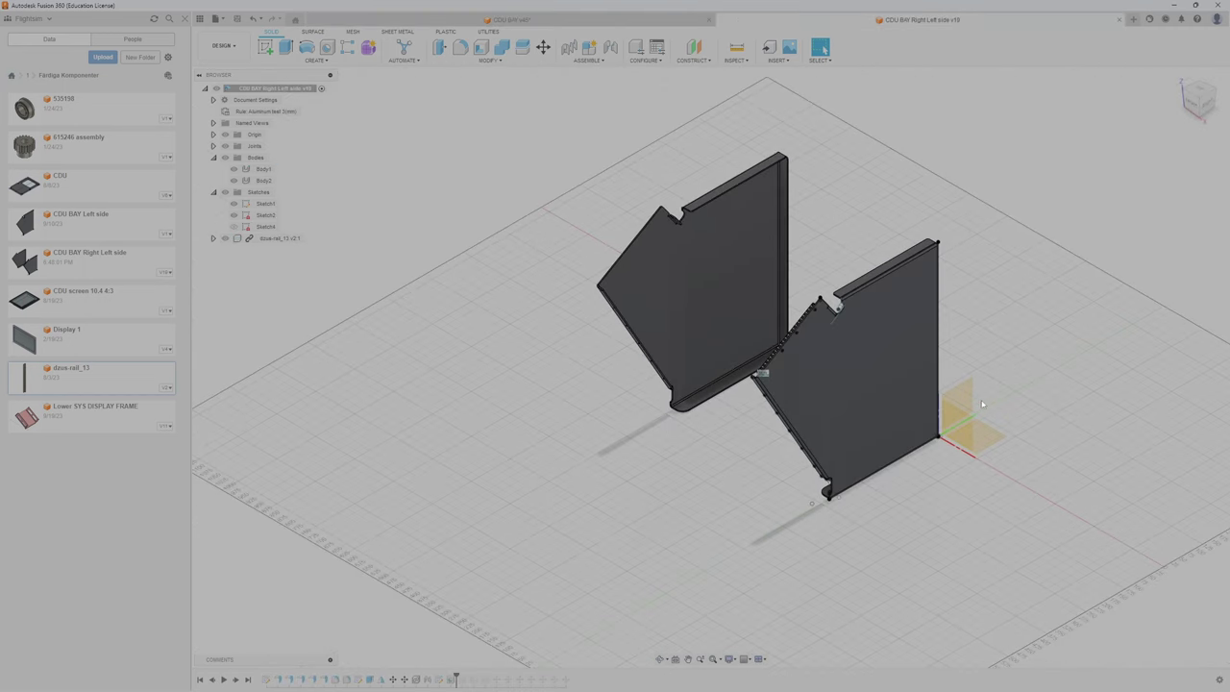
scroll(847, 337, "up", 6)
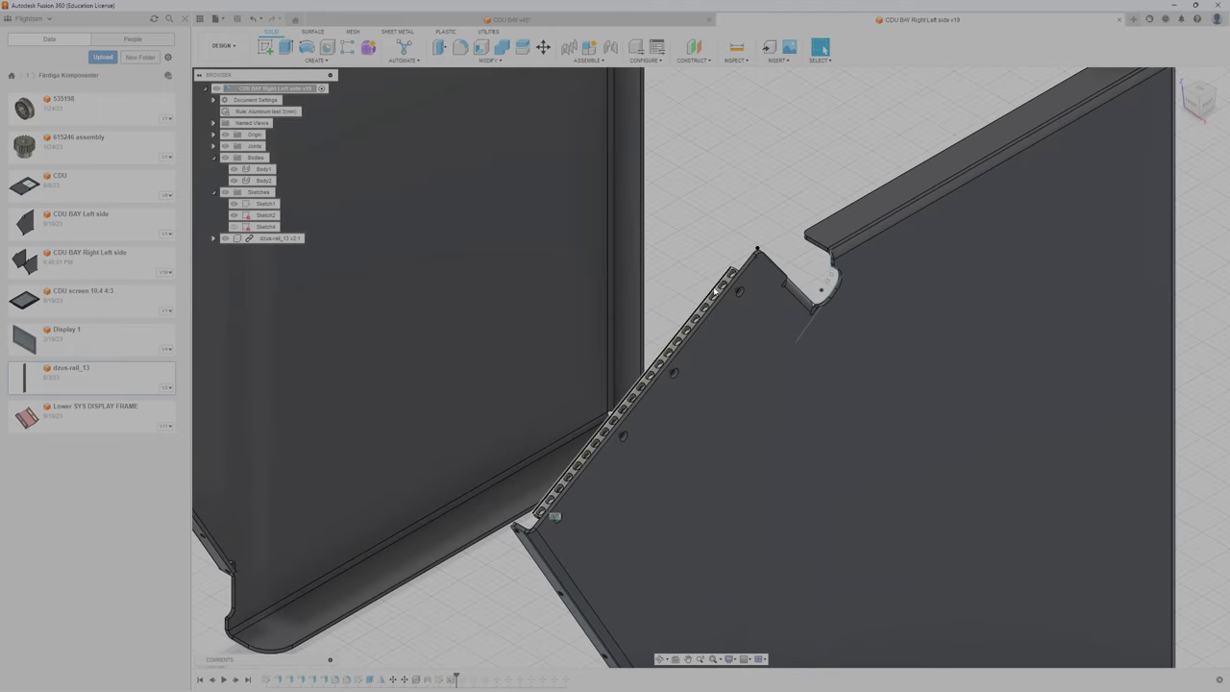
scroll(699, 337, "down", 4)
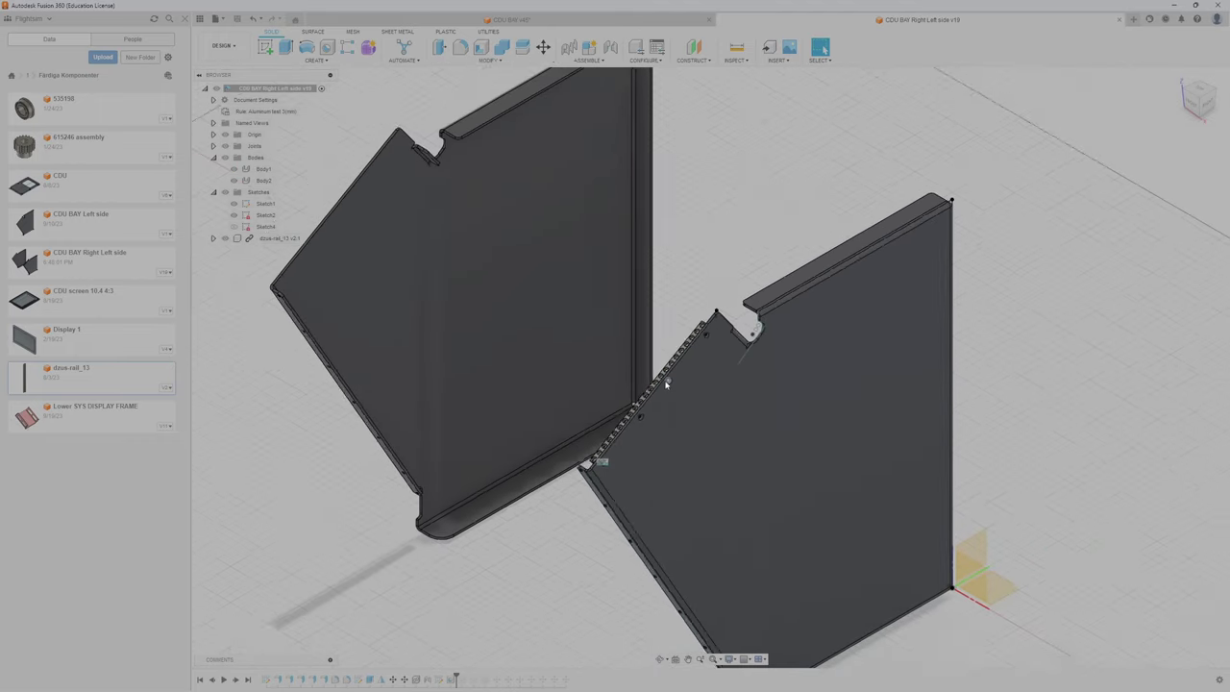
scroll(751, 296, "up", 4)
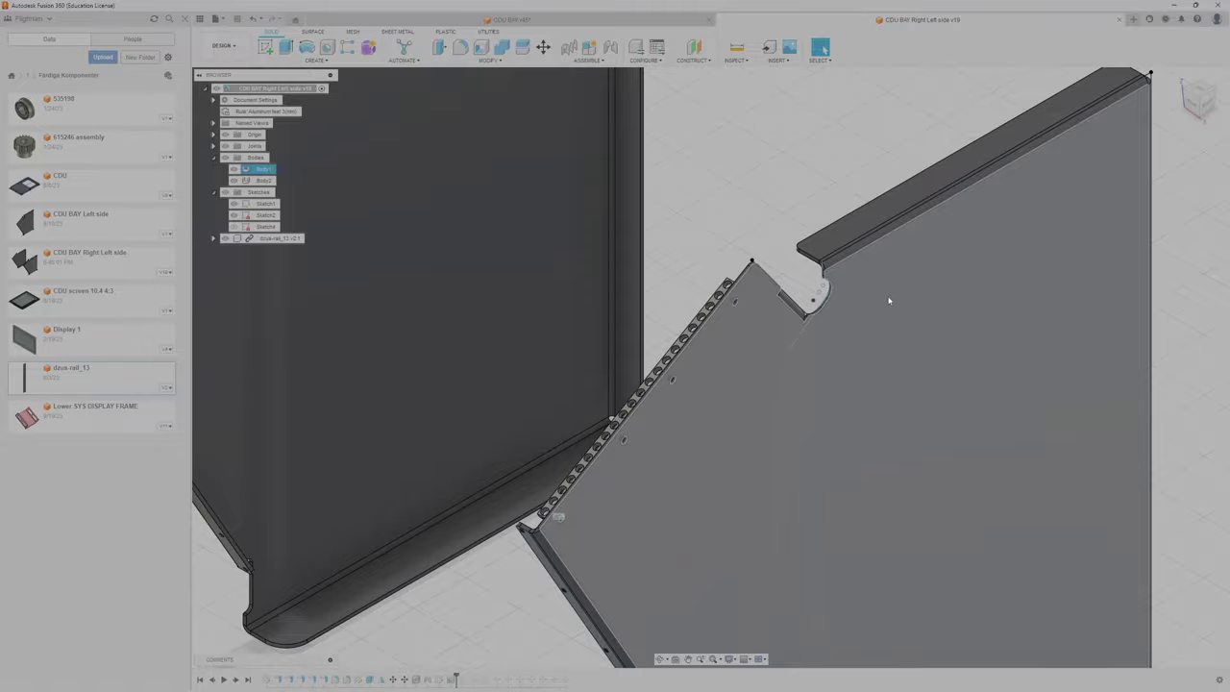
middle_click_drag(823, 346, 885, 299, "shift")
middle_click_drag(769, 317, 807, 336, "shift")
middle_click_drag(800, 256, 805, 236, "shift")
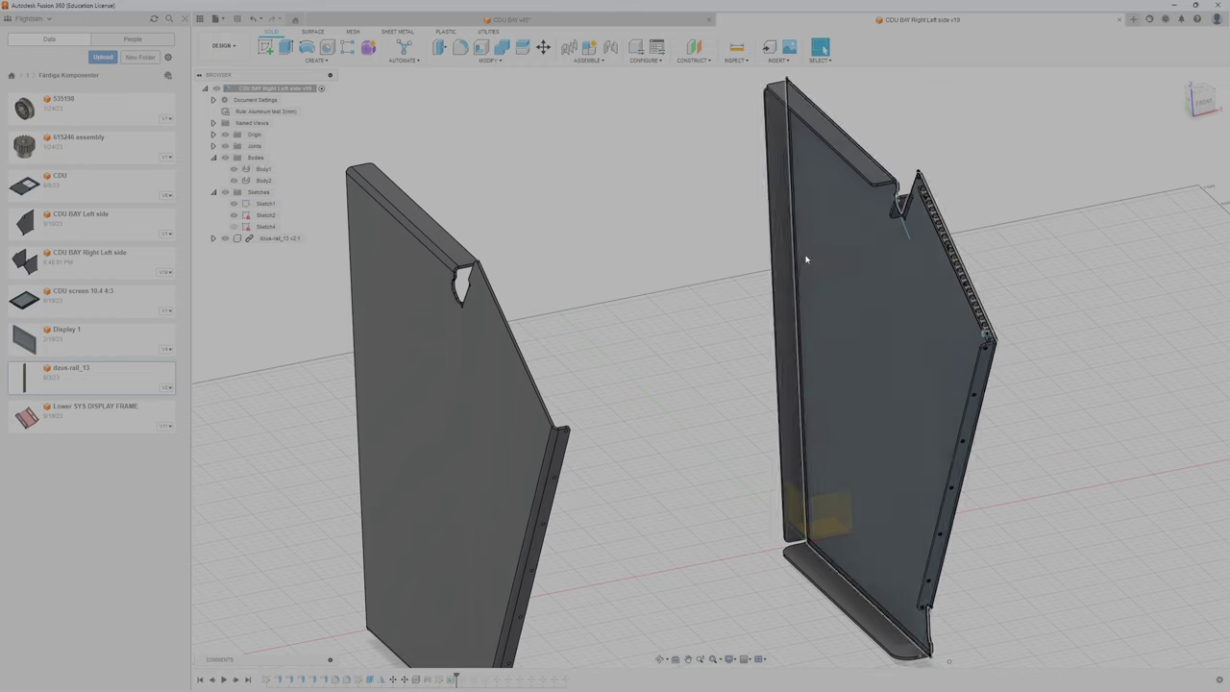
Step: Inspect the bent flanges and the upper notch of the side panel that carries the dzus rail
left_click(778, 270)
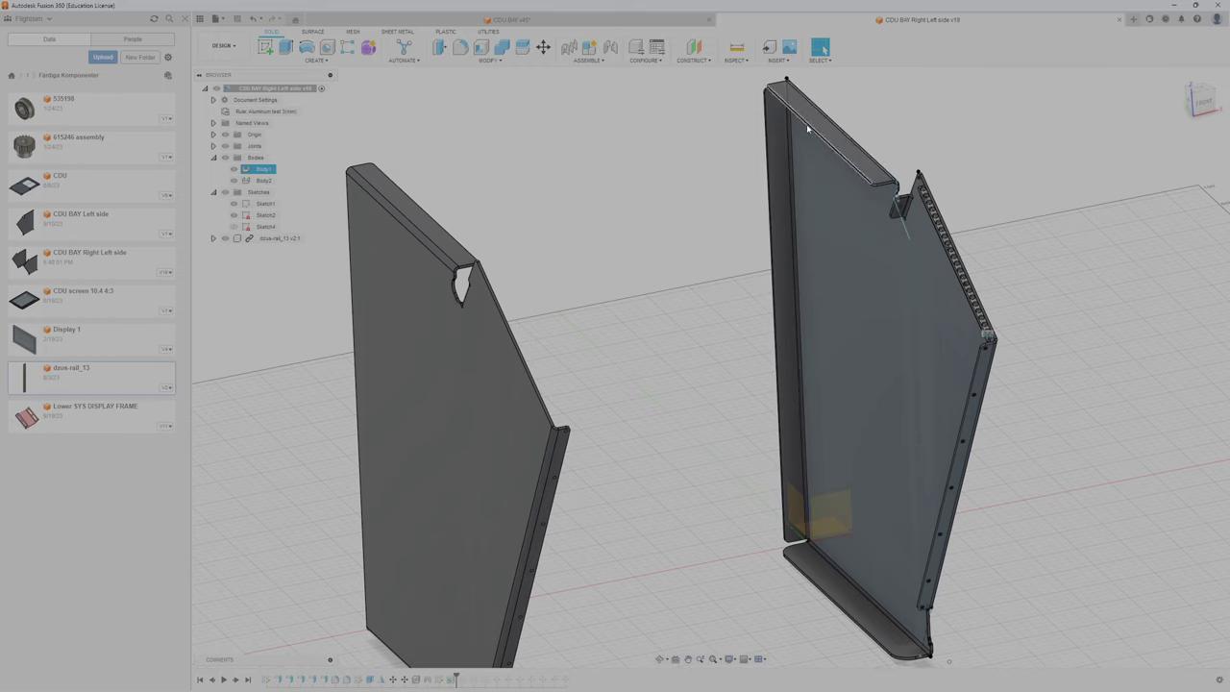
left_click(965, 363)
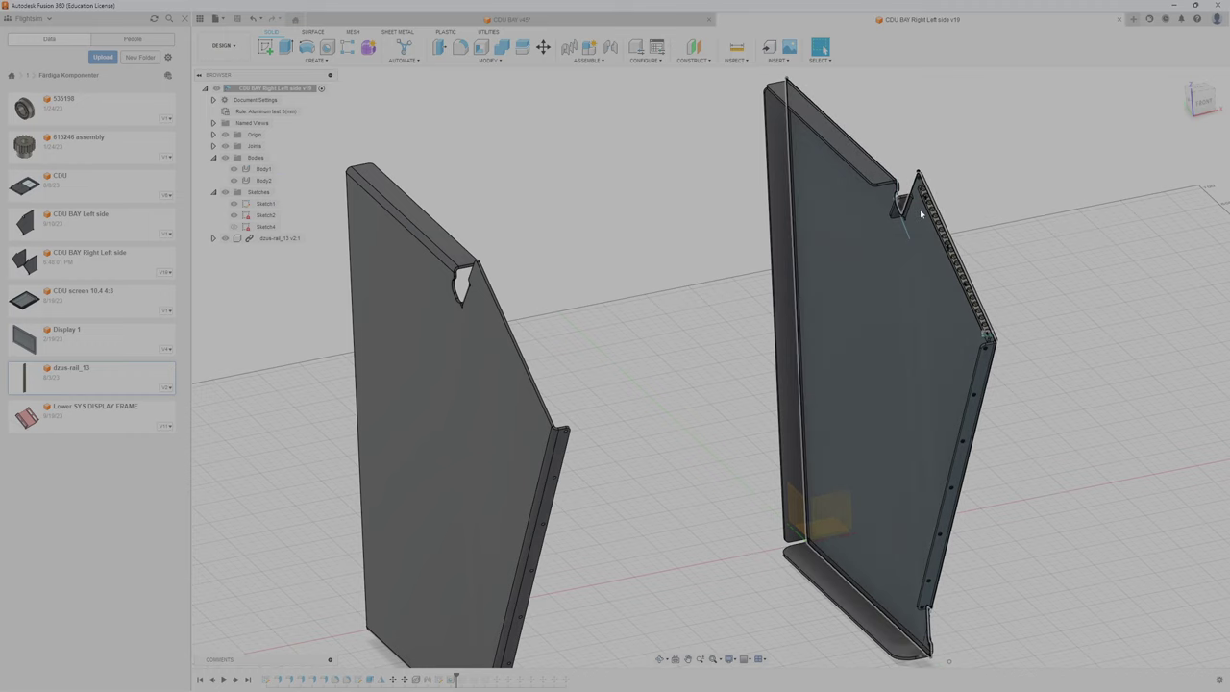
scroll(913, 209, "up", 3)
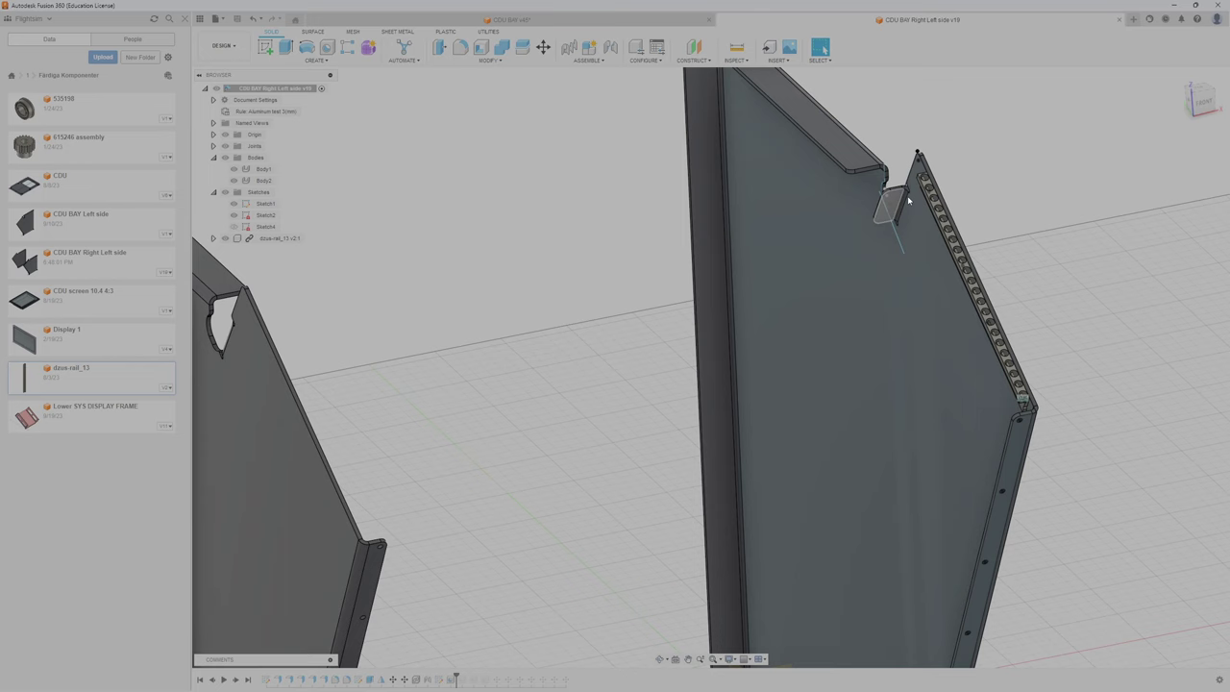
scroll(888, 221, "down", 3)
scroll(889, 221, "down", 2)
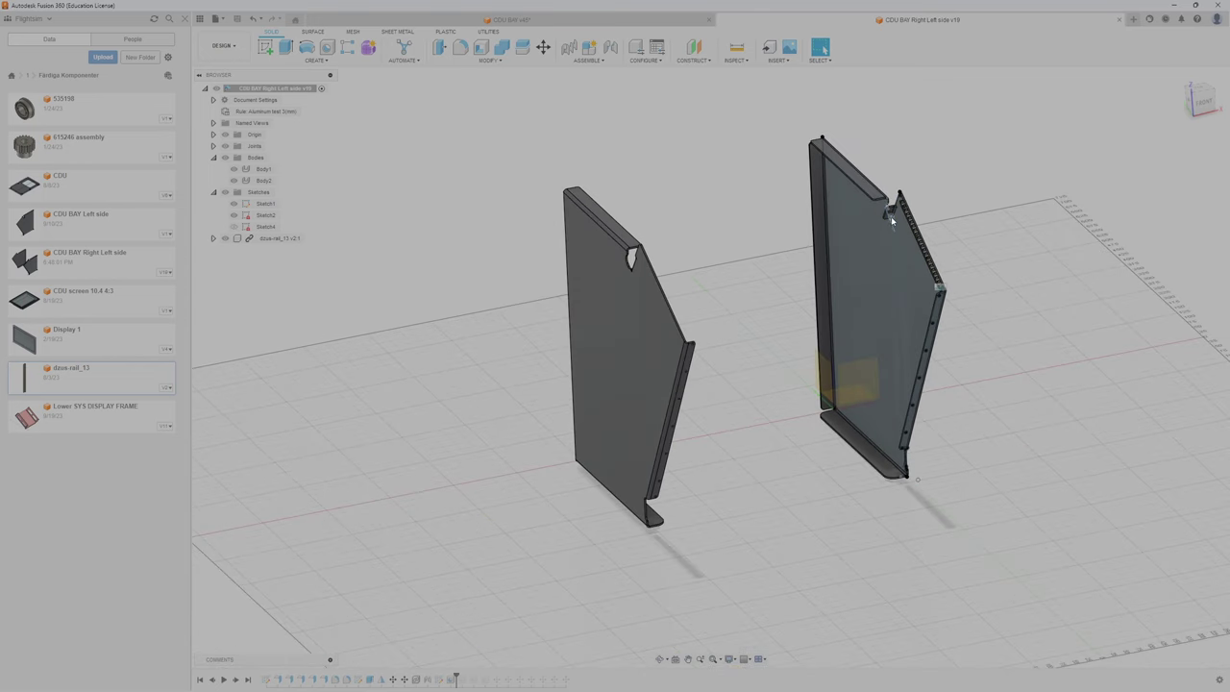
Step: Open the Top Assembly design from project 1, after browsing the MIP Simvionics project
left_click(12, 77)
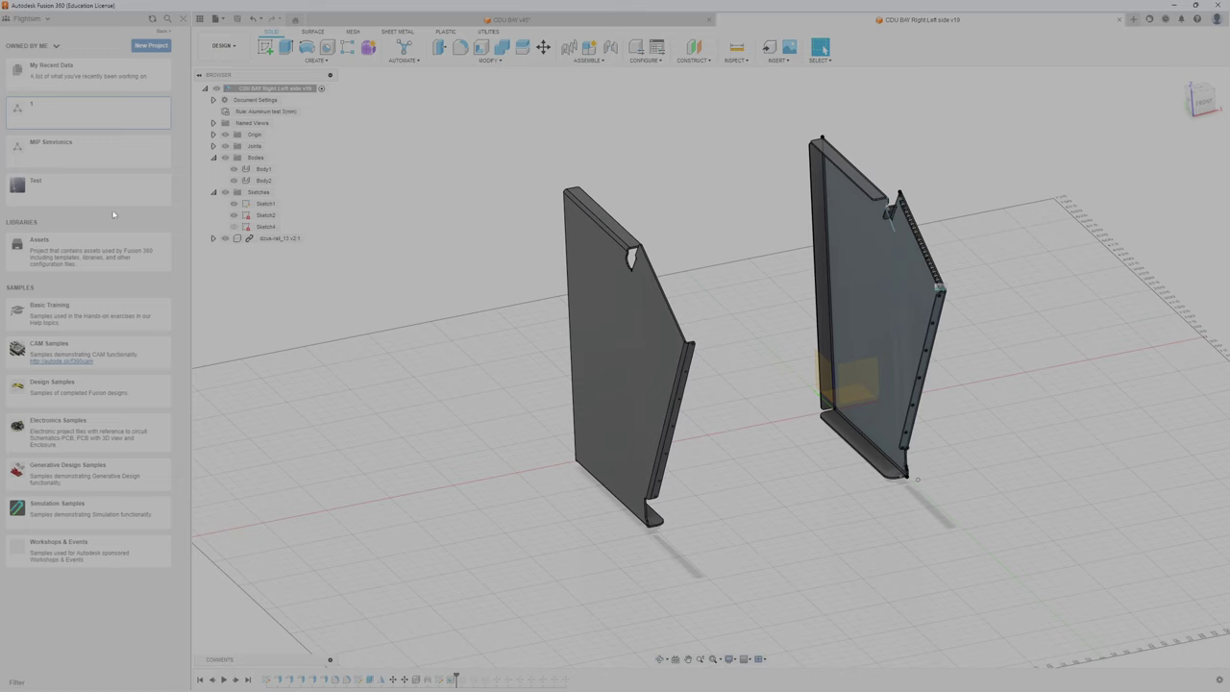
left_click(39, 146)
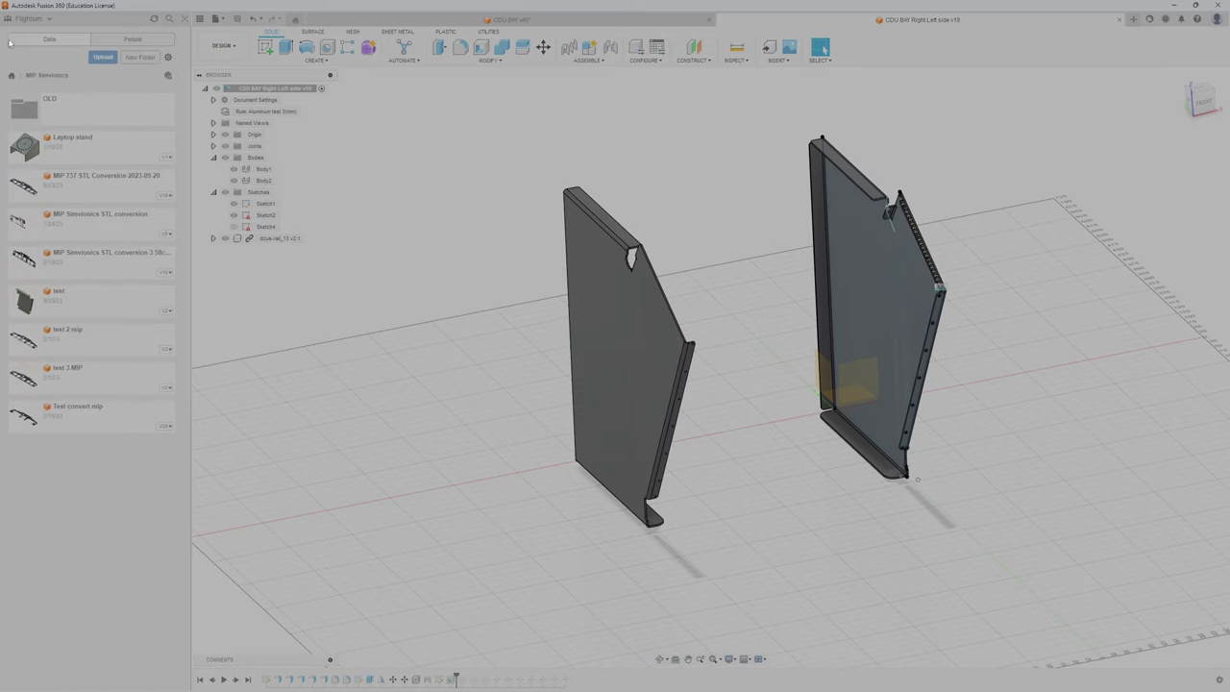
left_click(11, 76)
left_click(58, 144)
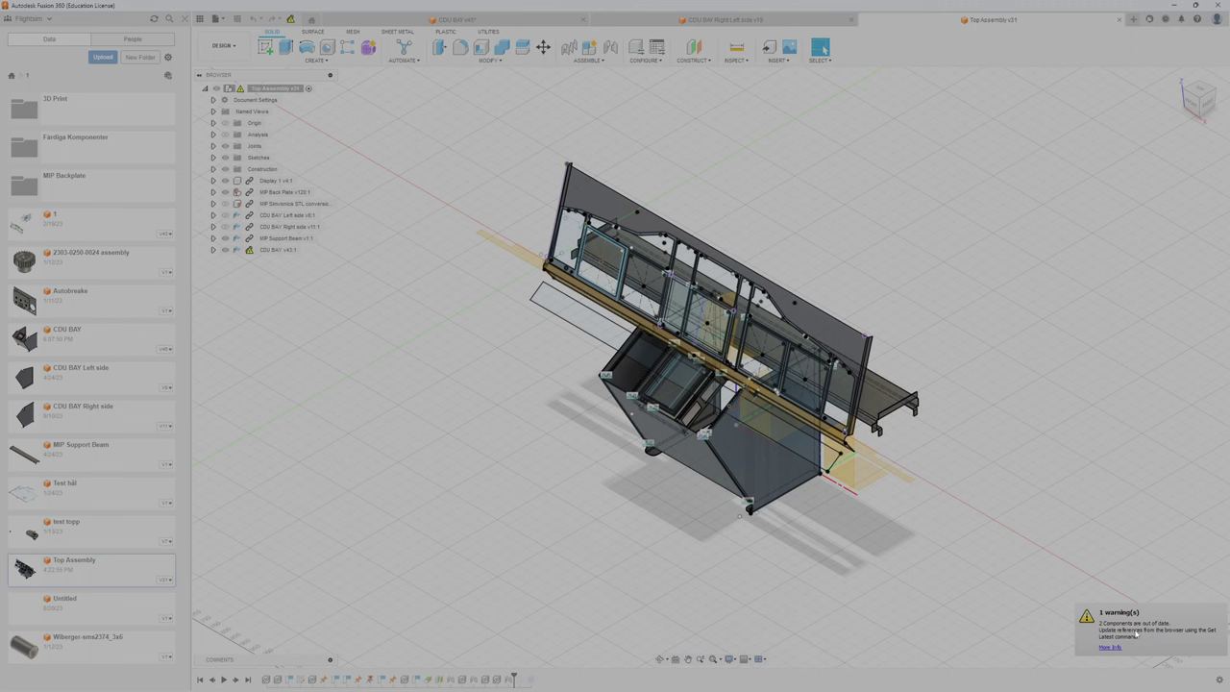
Step: Examine how the CDU bay sits against the support beam and back plate in the Top Assembly
scroll(1036, 505, "up", 6)
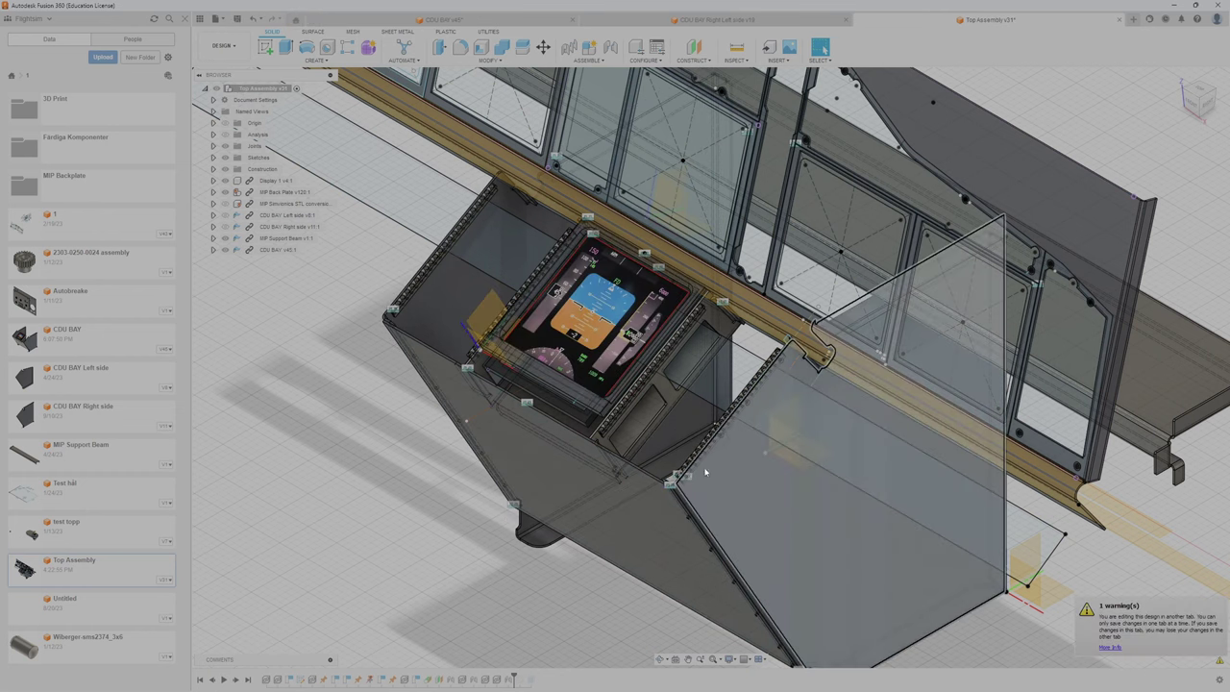
middle_click_drag(733, 461, 710, 365)
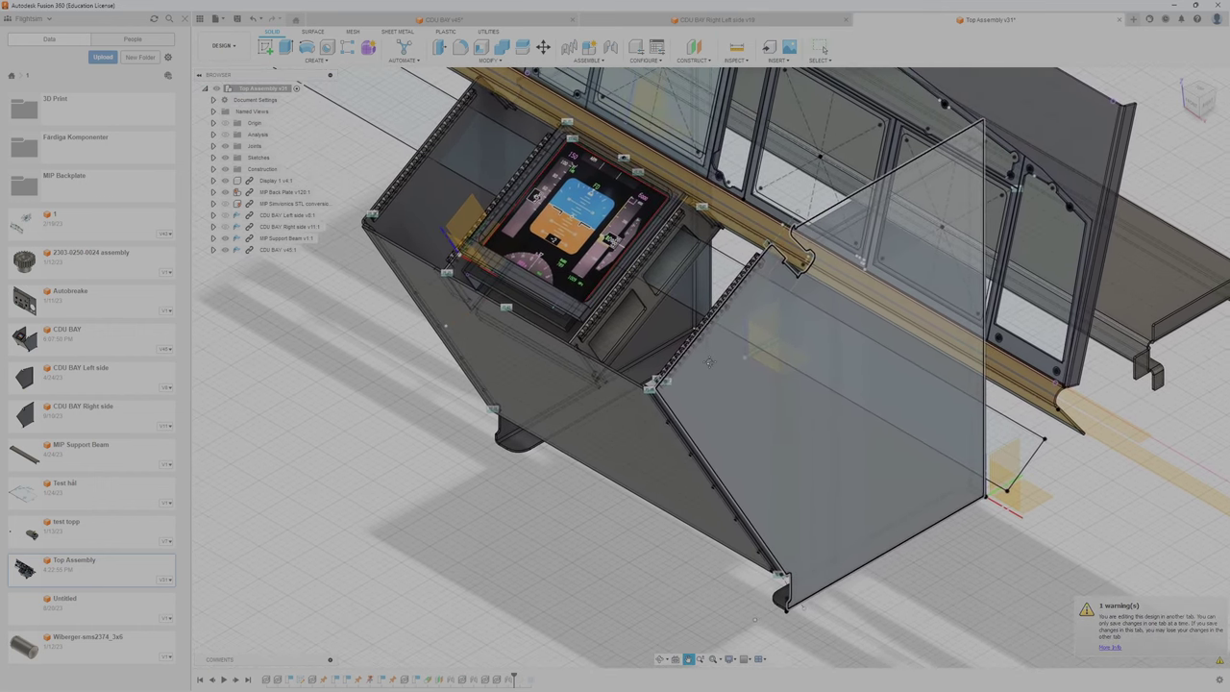
scroll(708, 341, "up", 3)
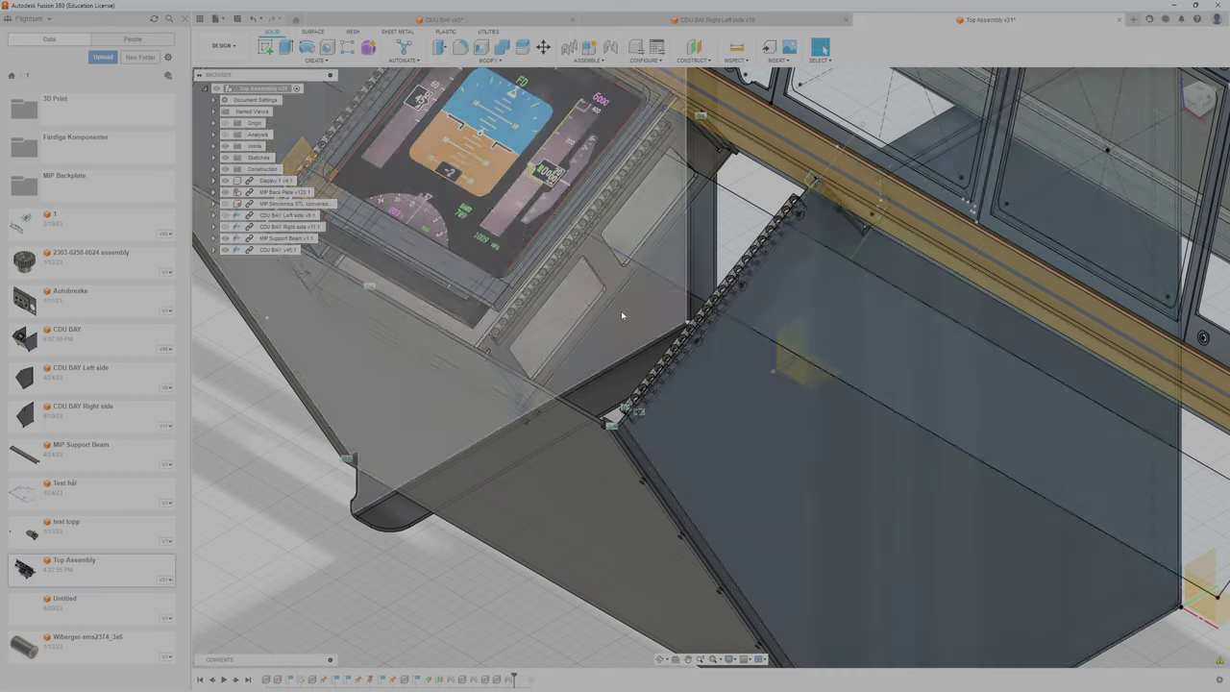
scroll(565, 283, "down", 3)
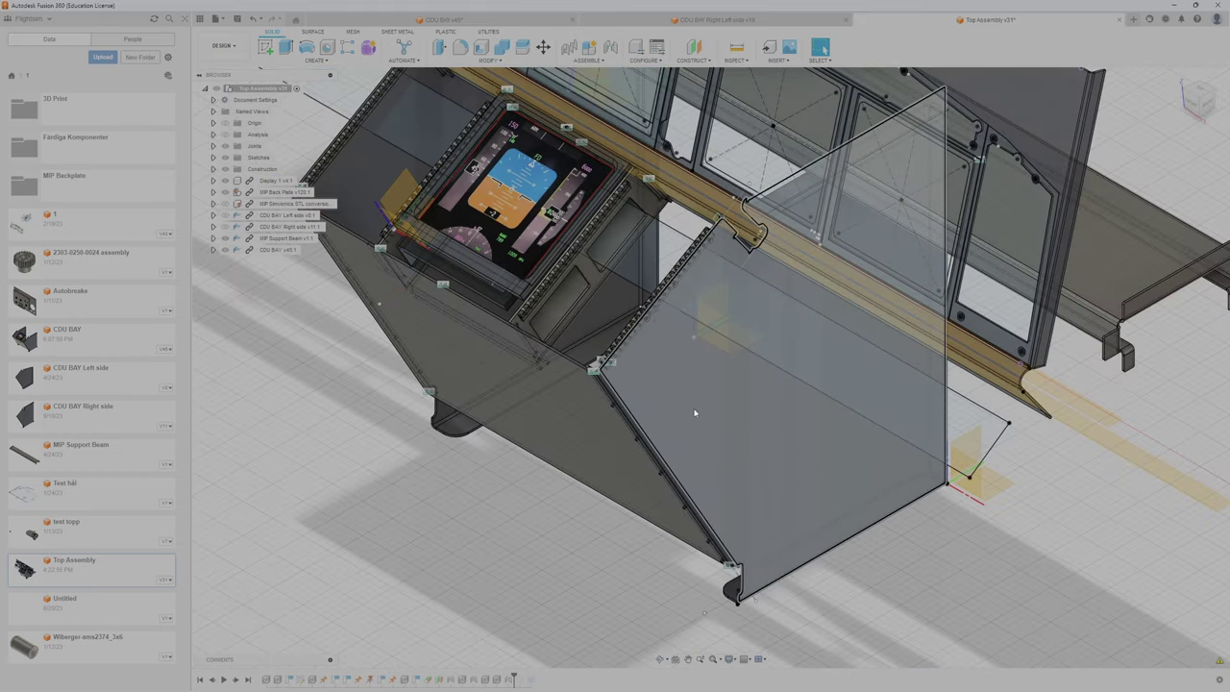
scroll(660, 350, "down", 2)
scroll(655, 347, "up", 2)
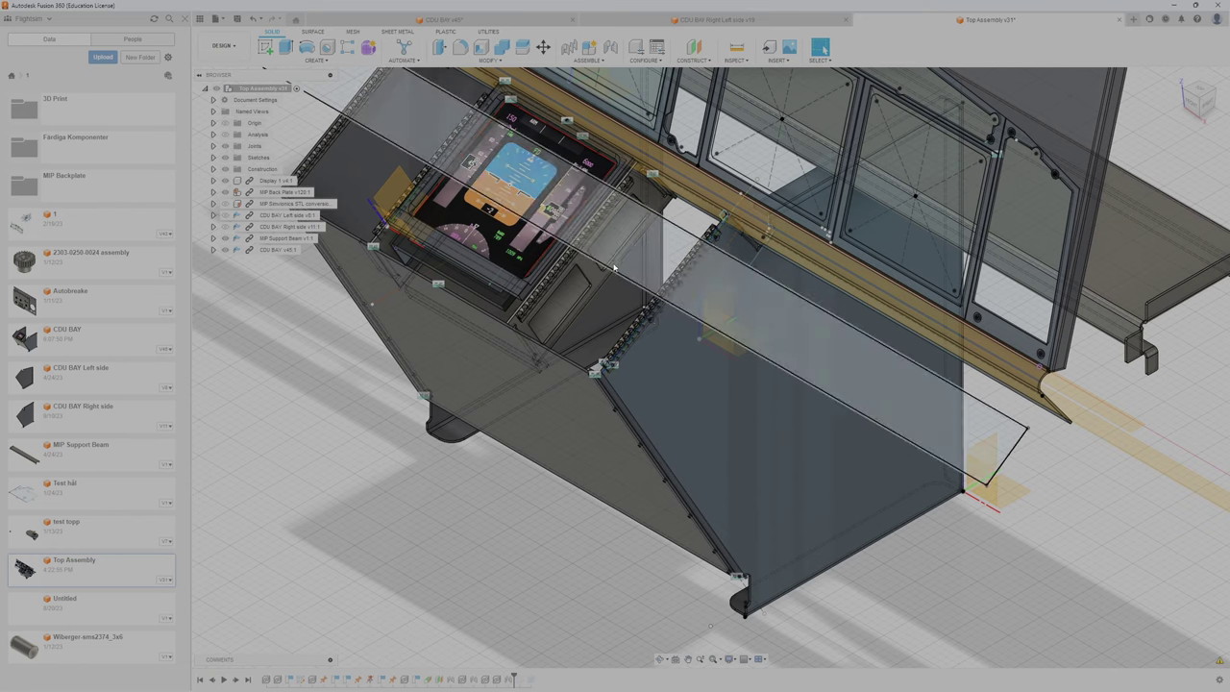
middle_click_drag(622, 264, 658, 339, "shift")
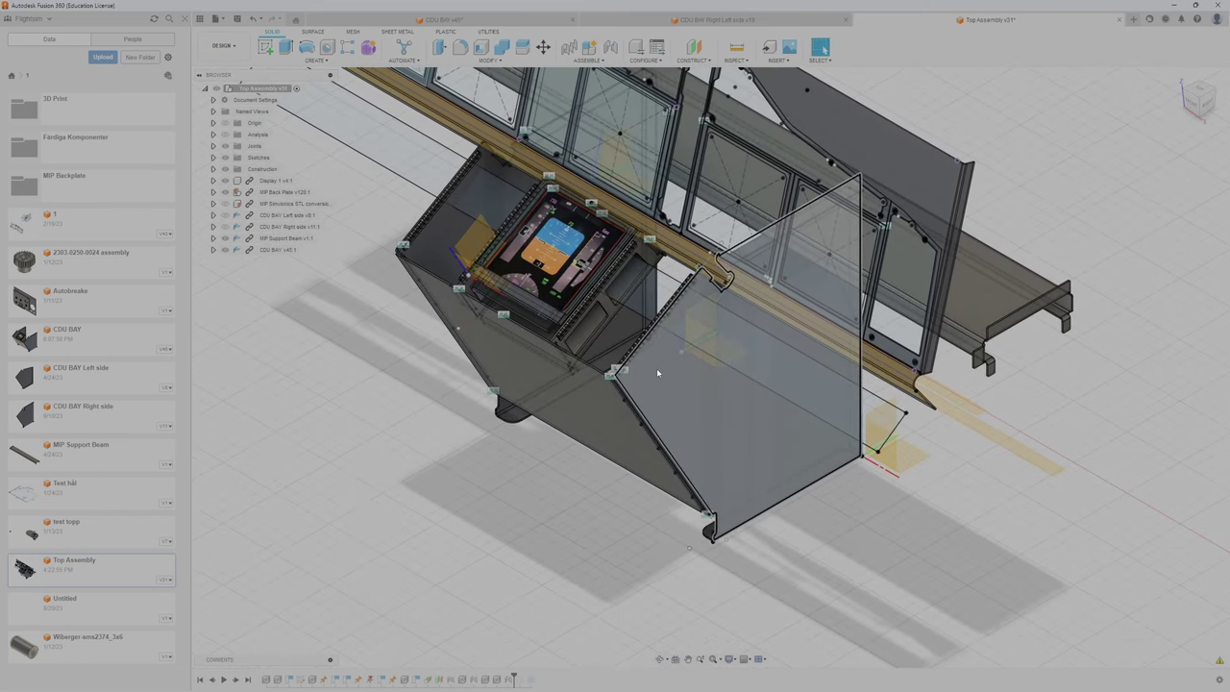
Step: Turn off object visibility for the sketches, joints, origins and construction geometry in the Top Assembly
left_click(732, 659)
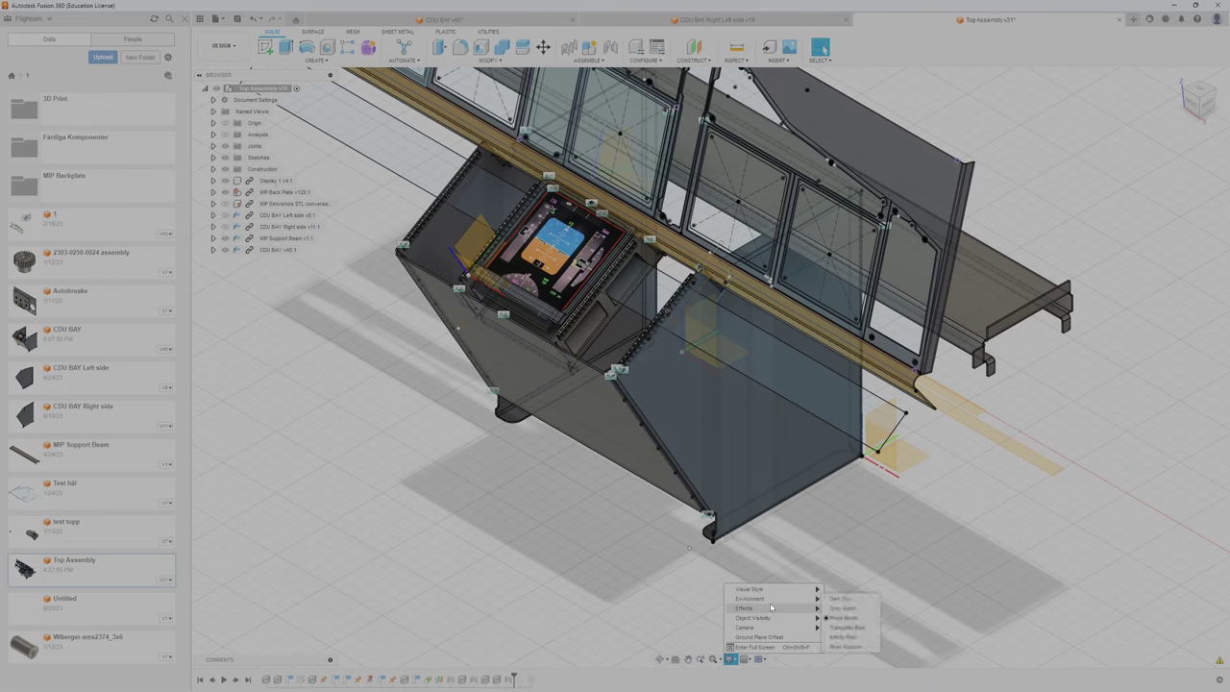
mouse_move(770, 607)
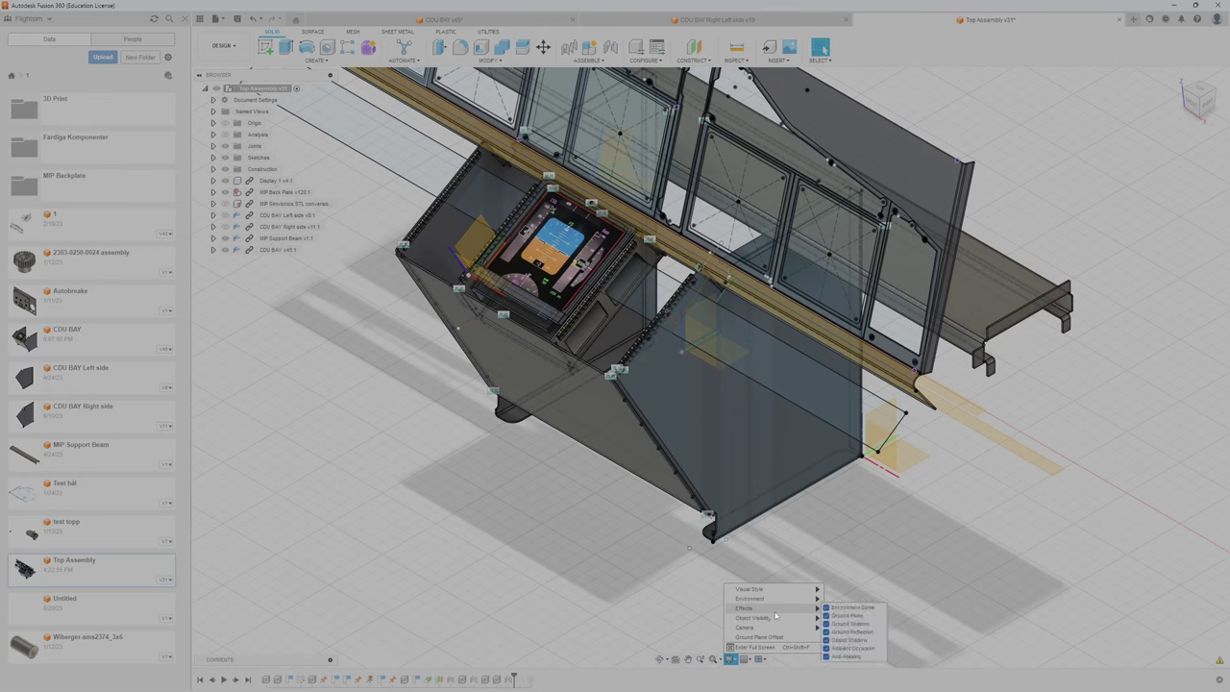
left_click(826, 605)
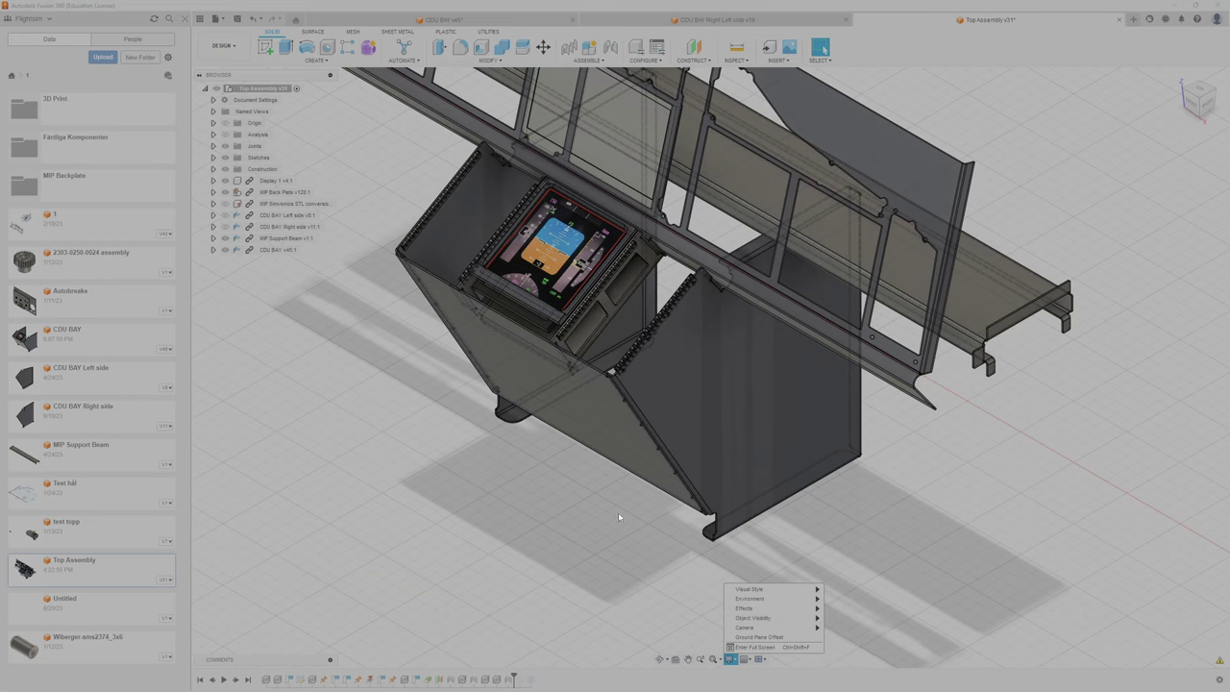
Step: Inspect the upper edges of the CDU bay's side panels and the dzus rails beside the display
scroll(541, 506, "down", 3)
scroll(591, 375, "up", 6)
middle_click_drag(746, 513, 937, 318)
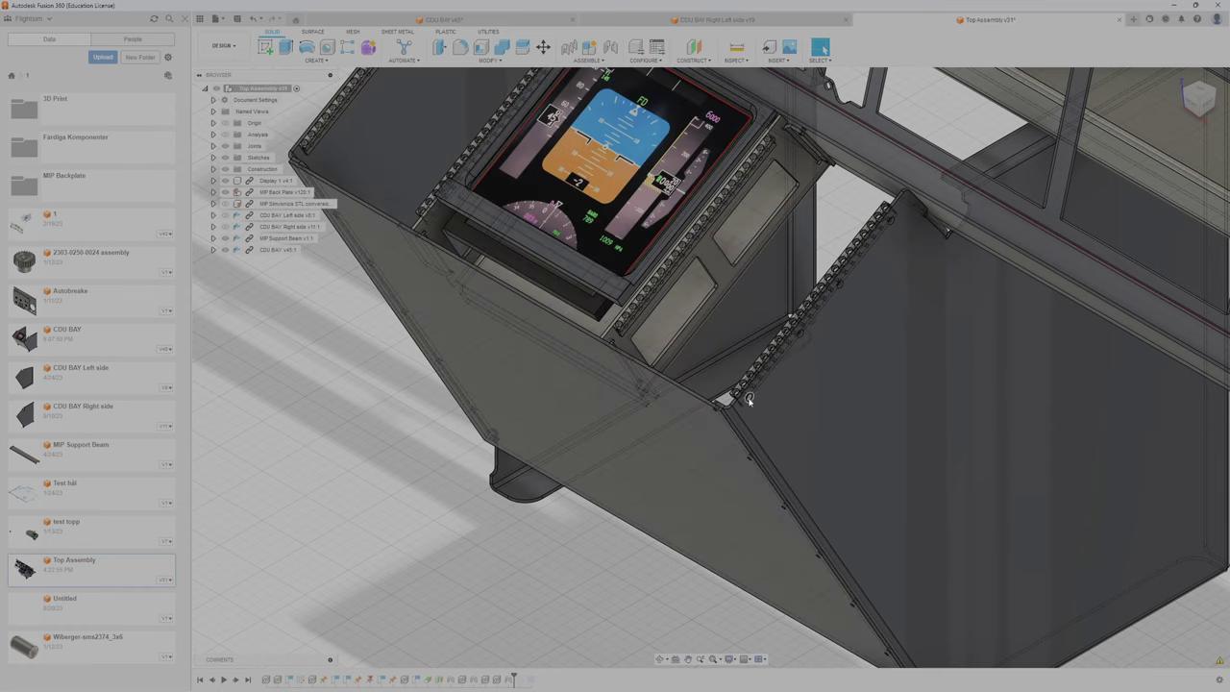
mouse_move(747, 401)
middle_mouse_down("shift")
mouse_move(807, 289)
mouse_move(789, 418)
mouse_move(711, 395)
mouse_move(753, 396)
mouse_move(789, 302)
mouse_move(777, 323)
mouse_move(791, 324)
mouse_move(616, 420)
mouse_move(777, 290)
mouse_move(748, 425)
middle_mouse_up("shift")
scroll(748, 425, "up", 1)
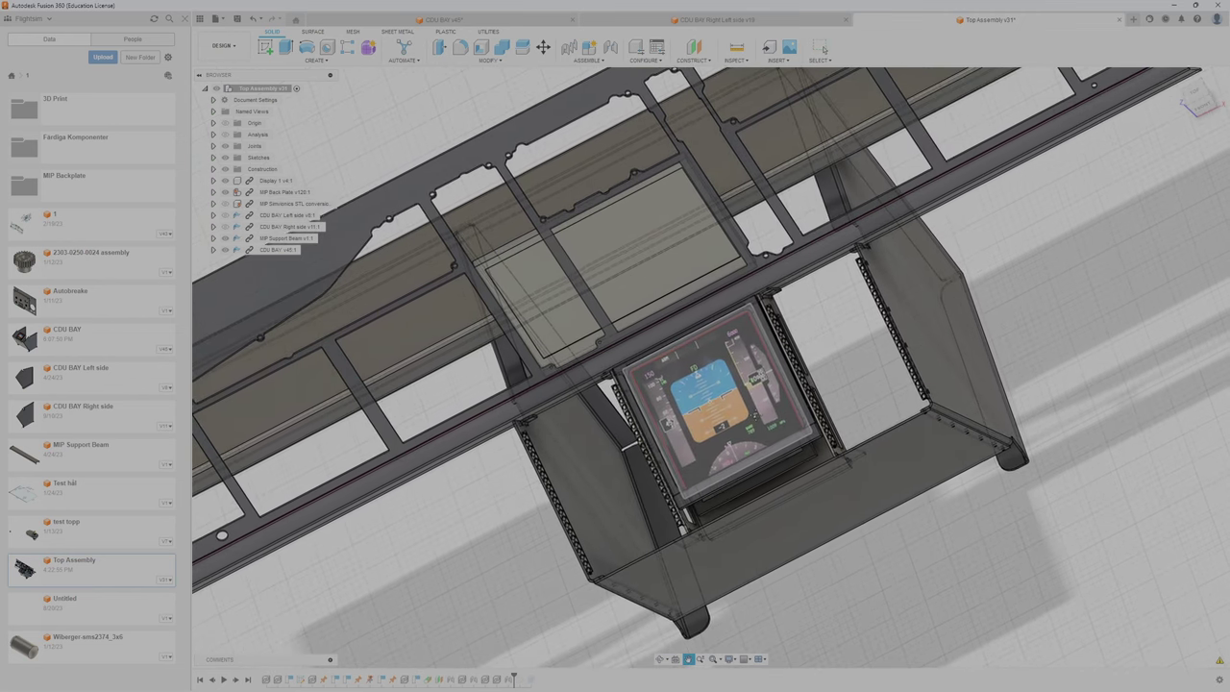
Step: Examine the CDU bay squarely from the front, checking the display's position between the dzus rails and side panels
left_click(1198, 107)
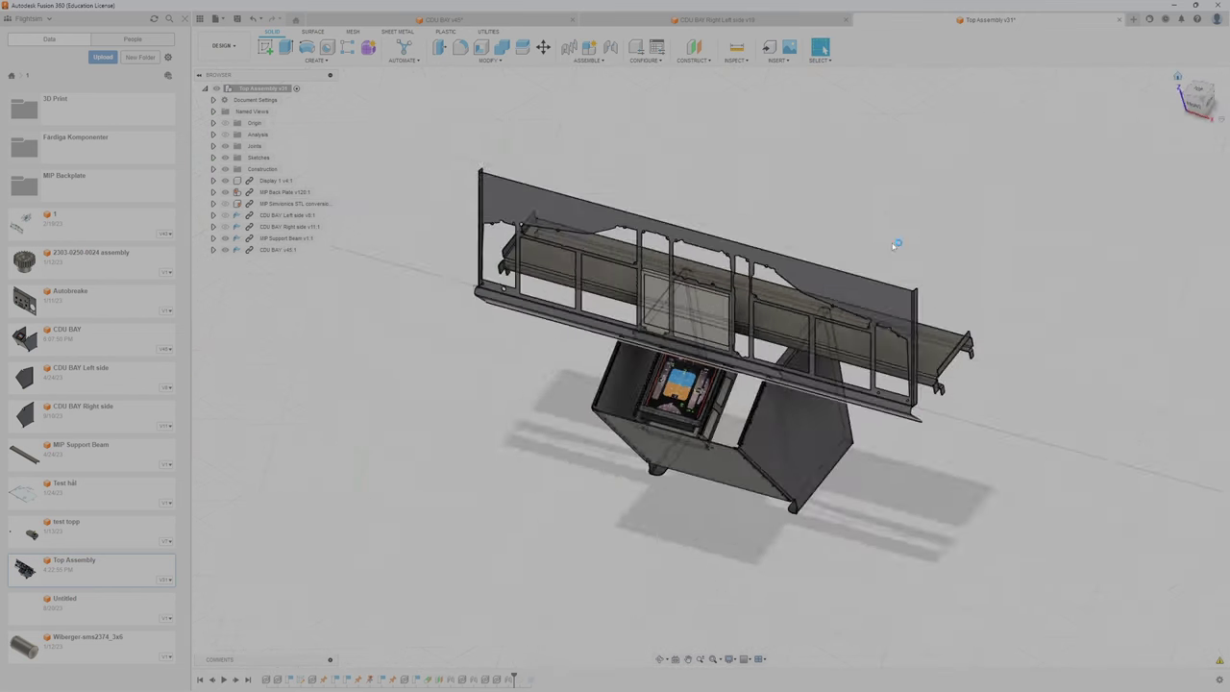
left_click(1193, 94)
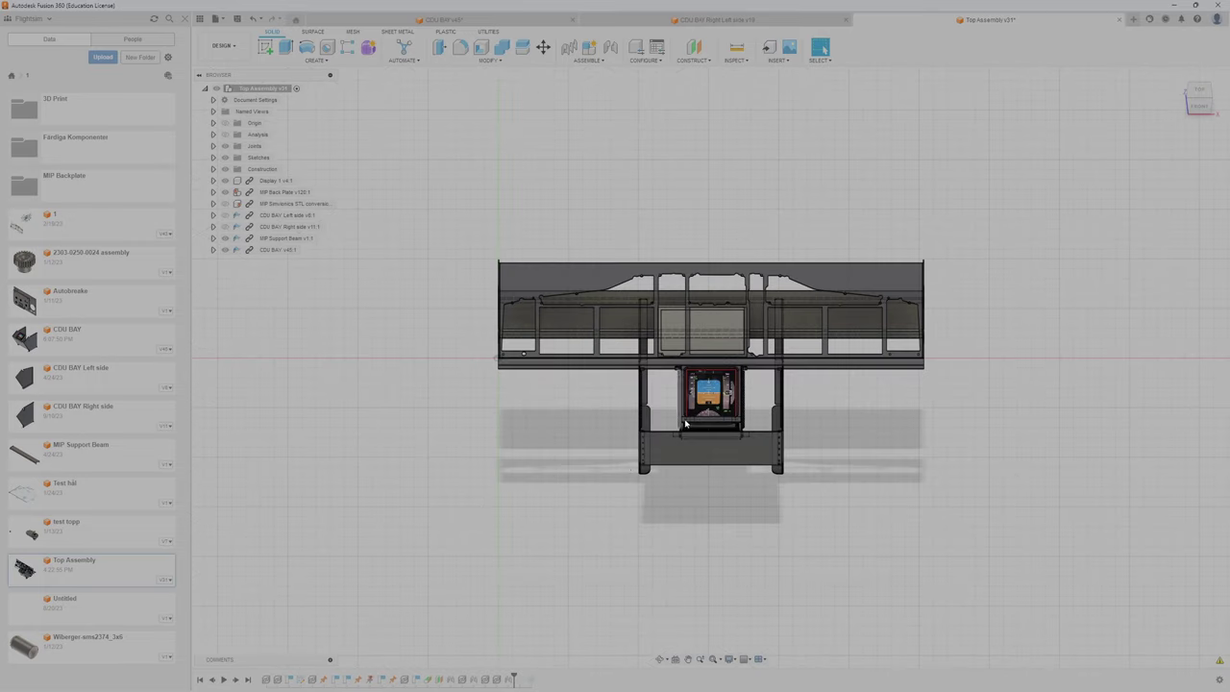
scroll(695, 426, "up", 8)
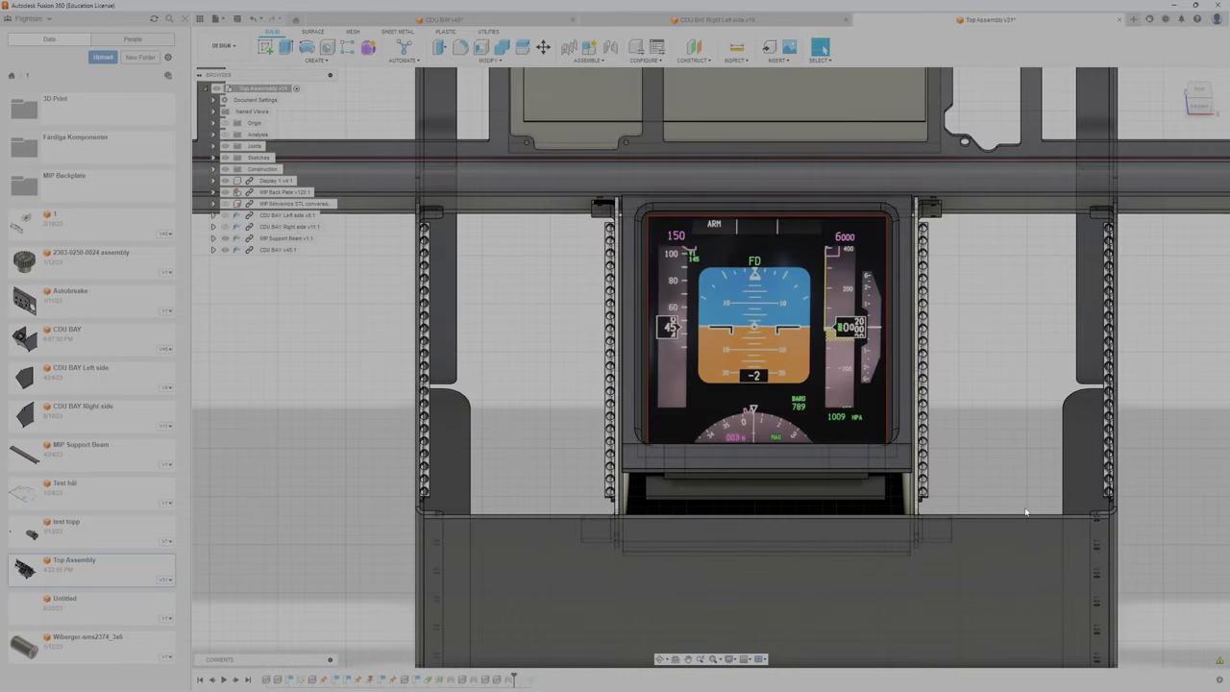
middle_click_drag(1027, 510, 1138, 449)
scroll(1131, 359, "down", 5)
scroll(1151, 339, "up", 2)
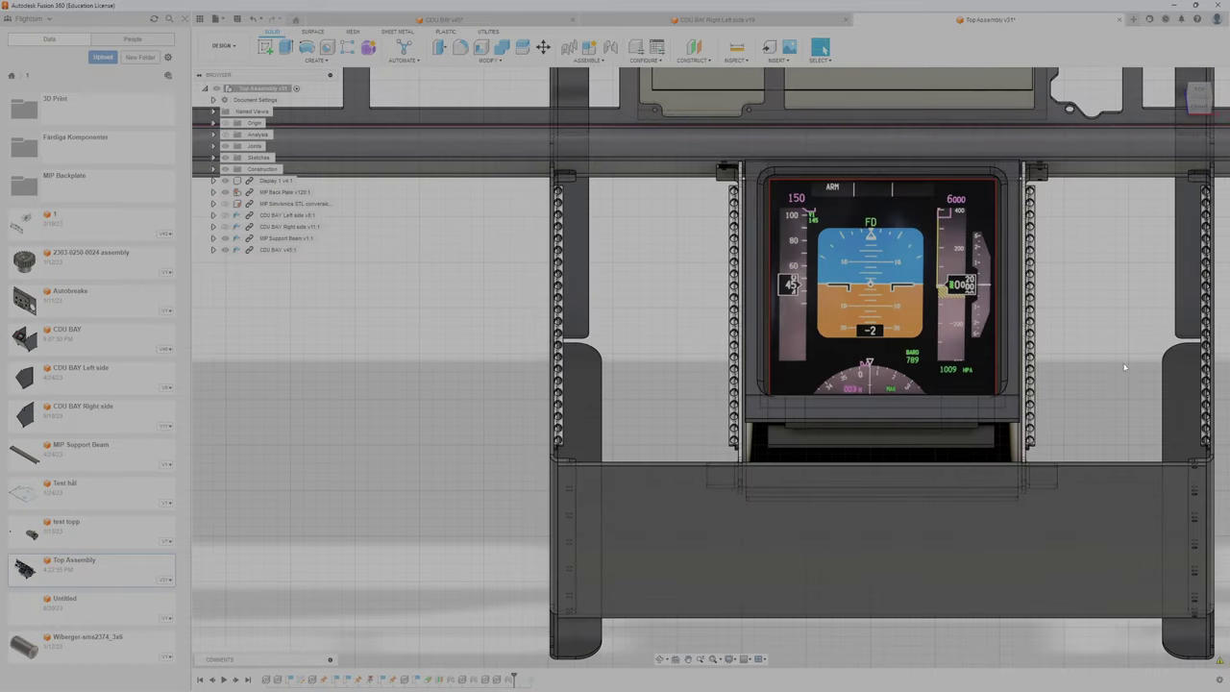
Step: Inspect from an oblique low angle how the display bracket and side panels of the CDU bay meet the back plate
middle_click_drag(1070, 332, 1043, 269, "shift")
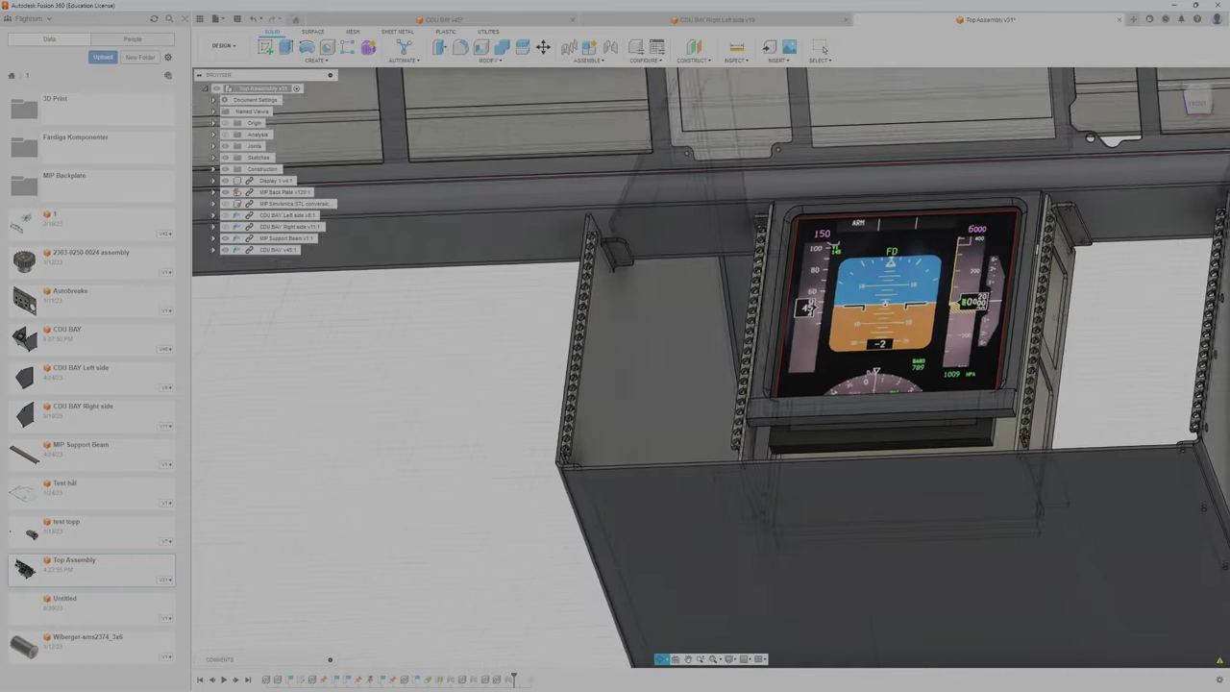
middle_click_drag(1135, 317, 768, 298, "shift")
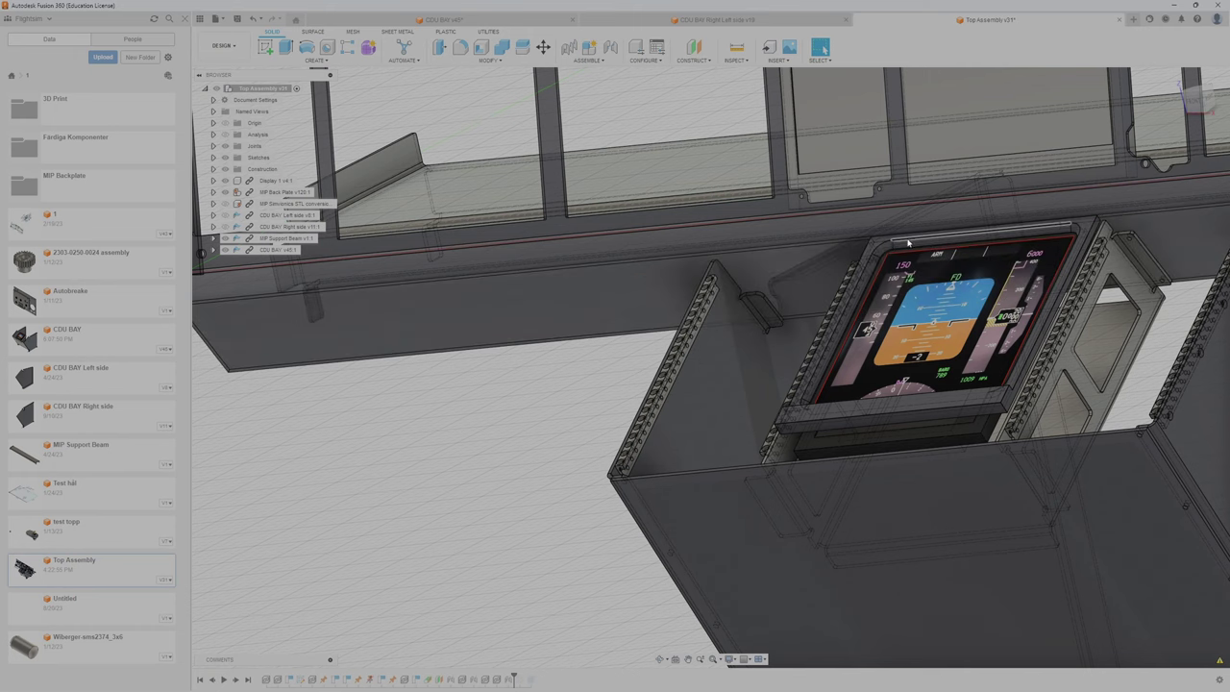
middle_click_drag(1097, 251, 853, 220)
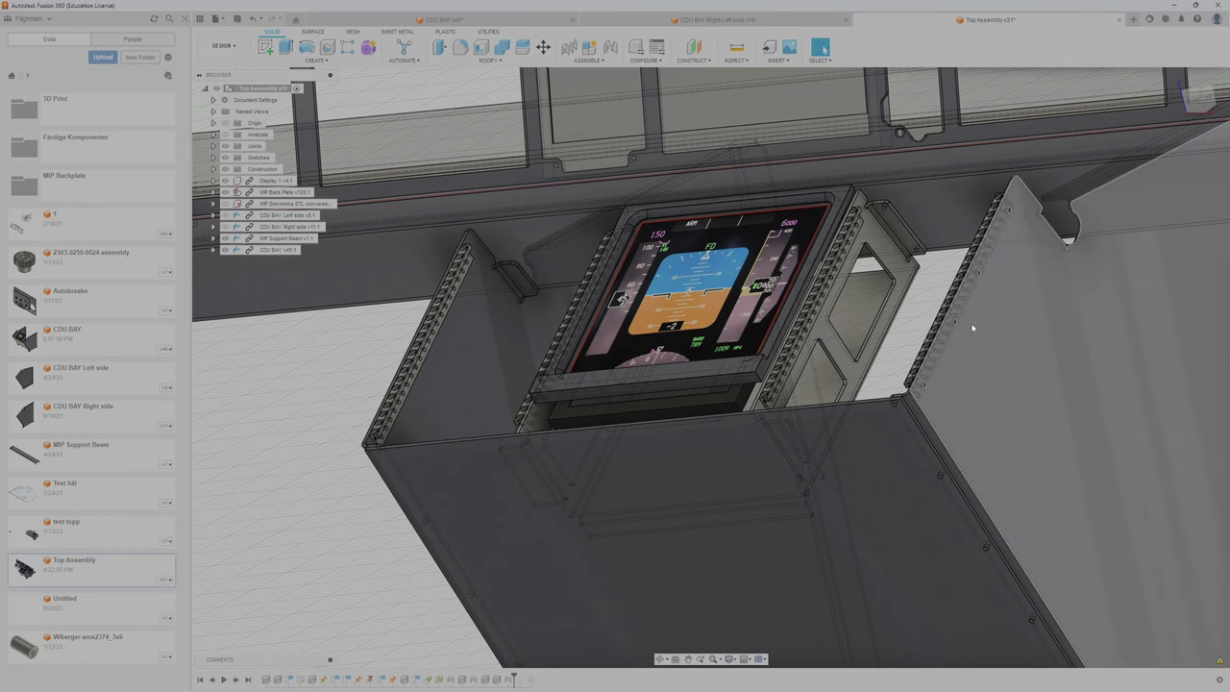
scroll(1000, 332, "down", 8)
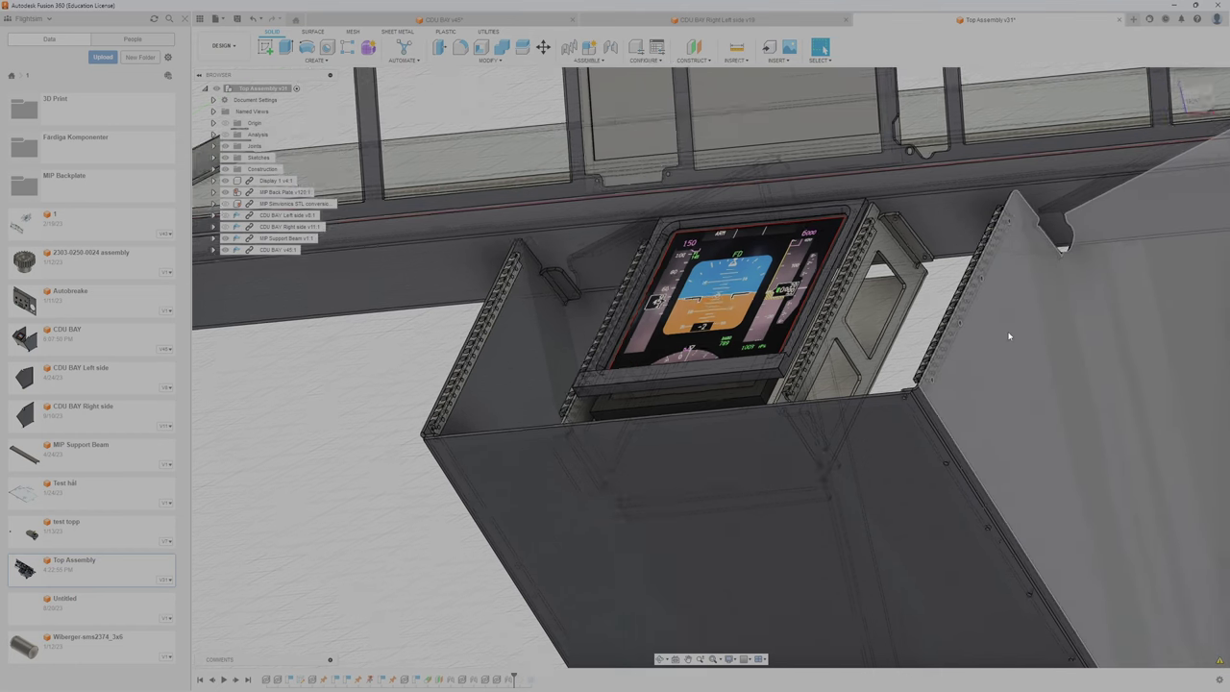
middle_click_drag(1038, 356, 868, 373)
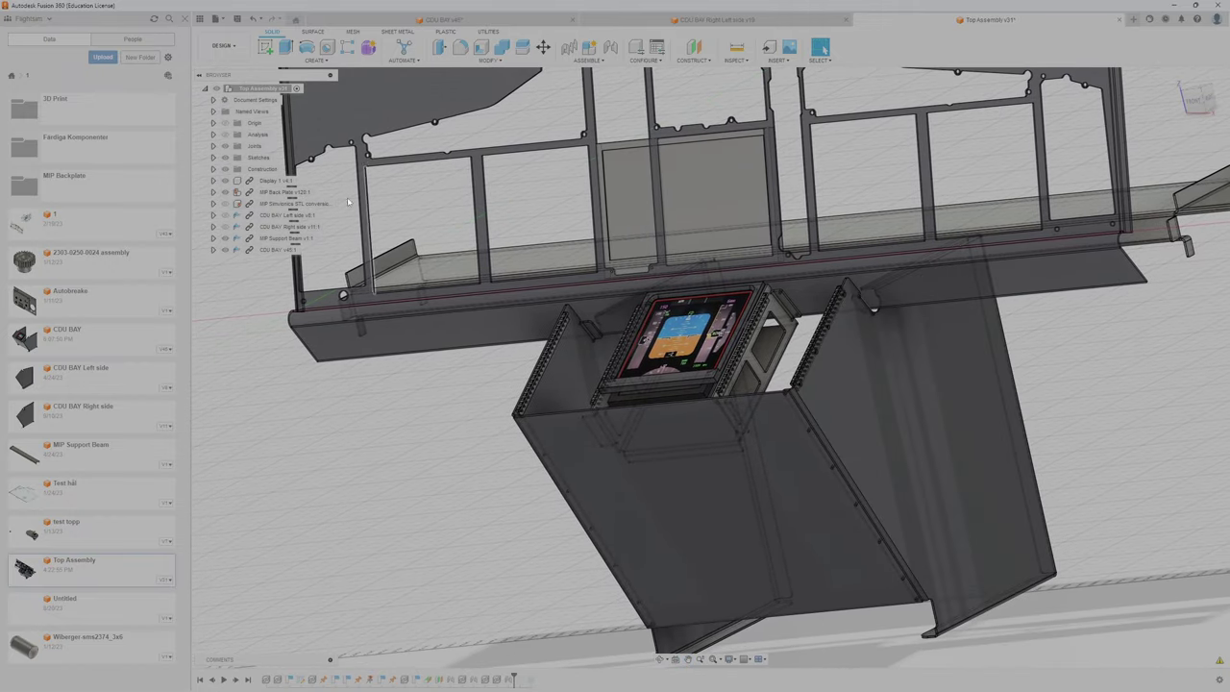
Step: Toggle the visibility of the MIP Simvionics STL component and examine the back plate's openings above the CDU bay
left_click(231, 204)
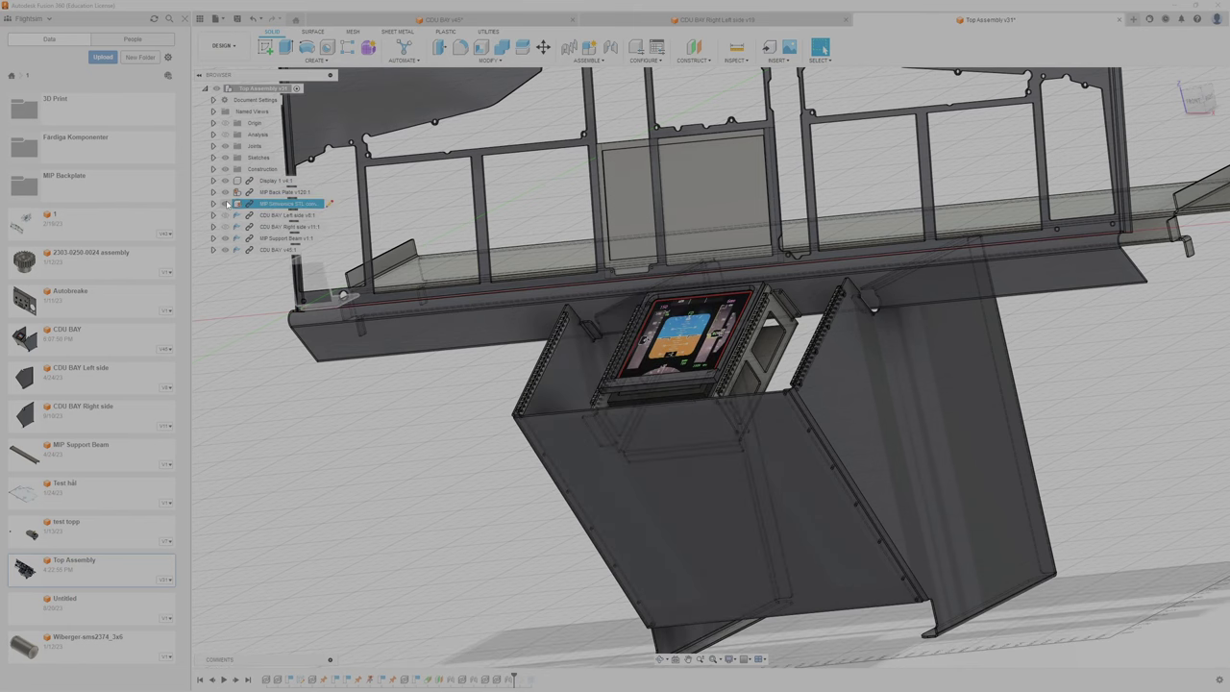
left_click(227, 204)
scroll(558, 329, "down", 5)
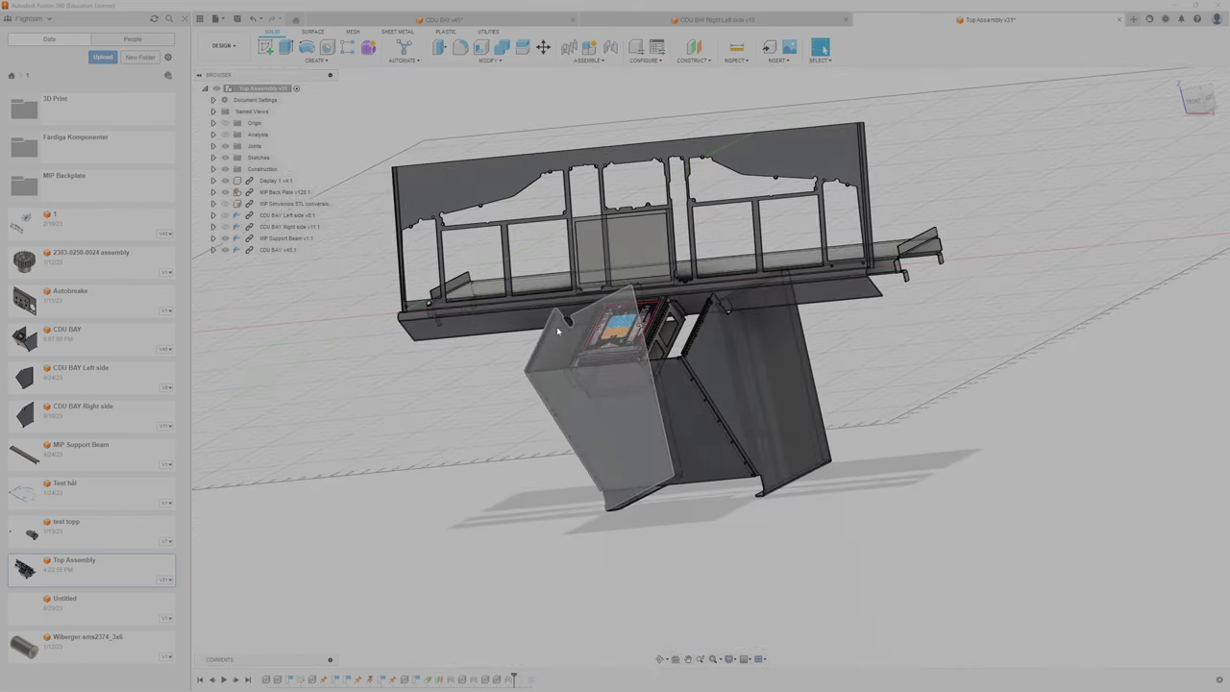
middle_click_drag(557, 330, 656, 372)
scroll(562, 251, "up", 1)
scroll(567, 257, "up", 4)
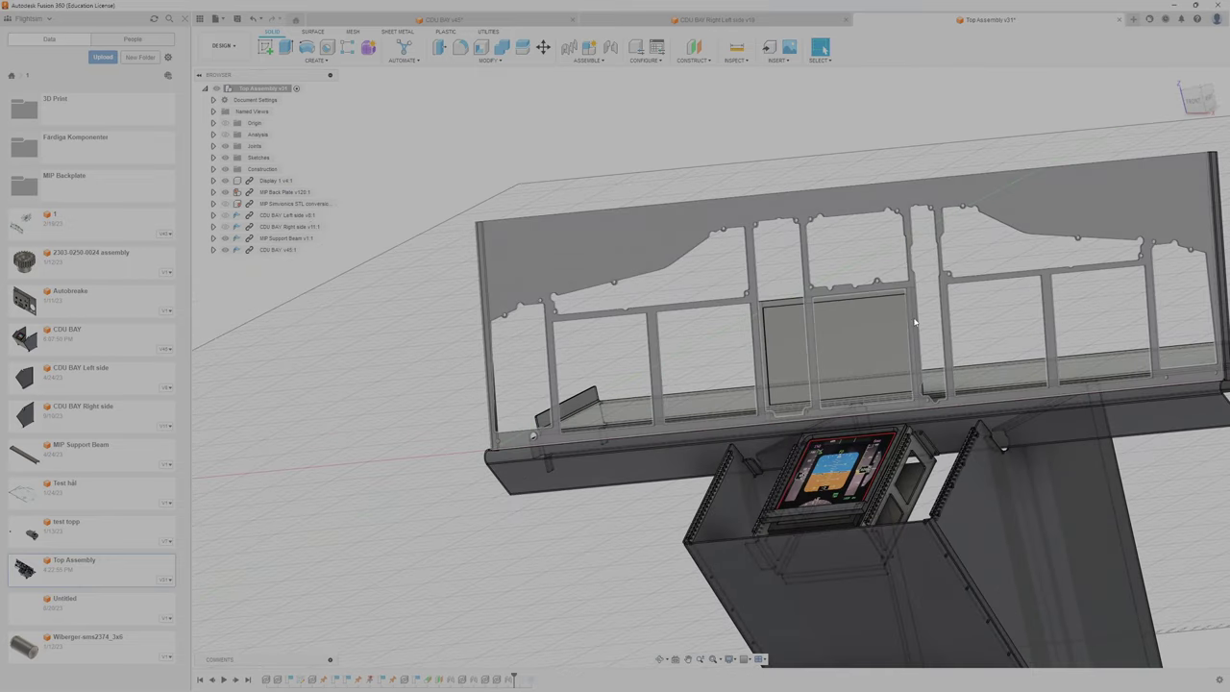
scroll(1006, 303, "up", 1)
middle_click_drag(1007, 304, 852, 251)
Step: Examine the Top Assembly from the side and rear, checking the support beam and the back of the CDU bay
middle_click_drag(1038, 288, 928, 279, "shift")
left_click_drag(928, 280, 994, 245)
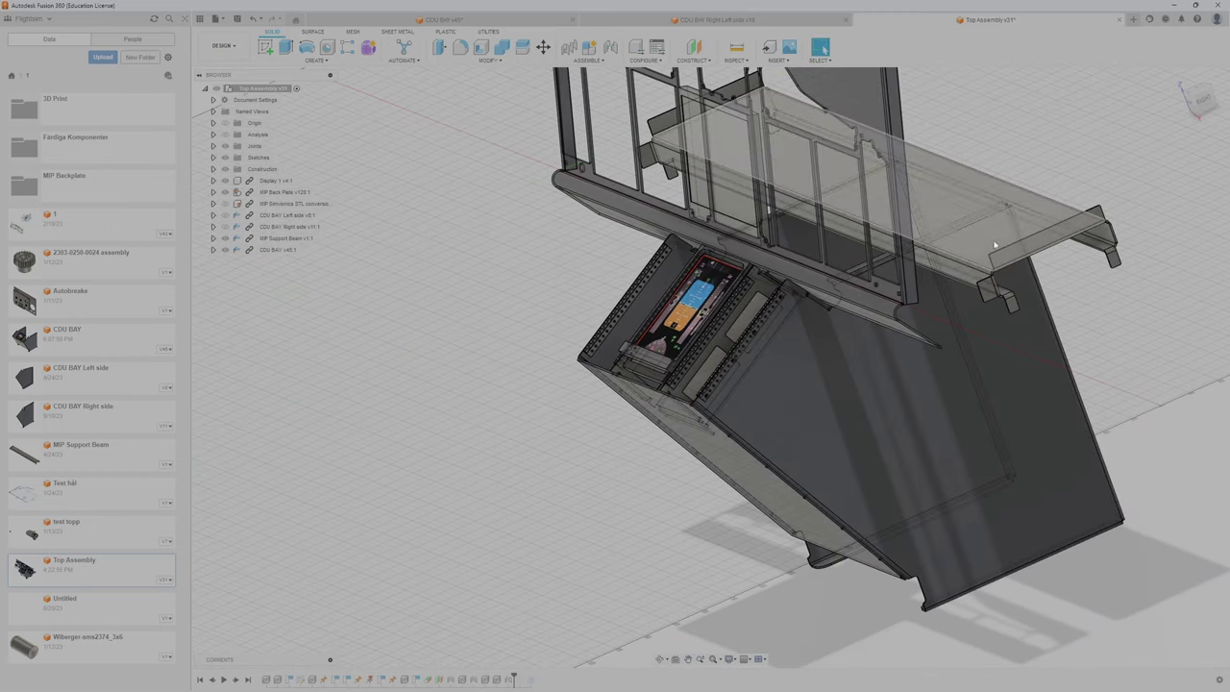
middle_click_drag(978, 245, 877, 267)
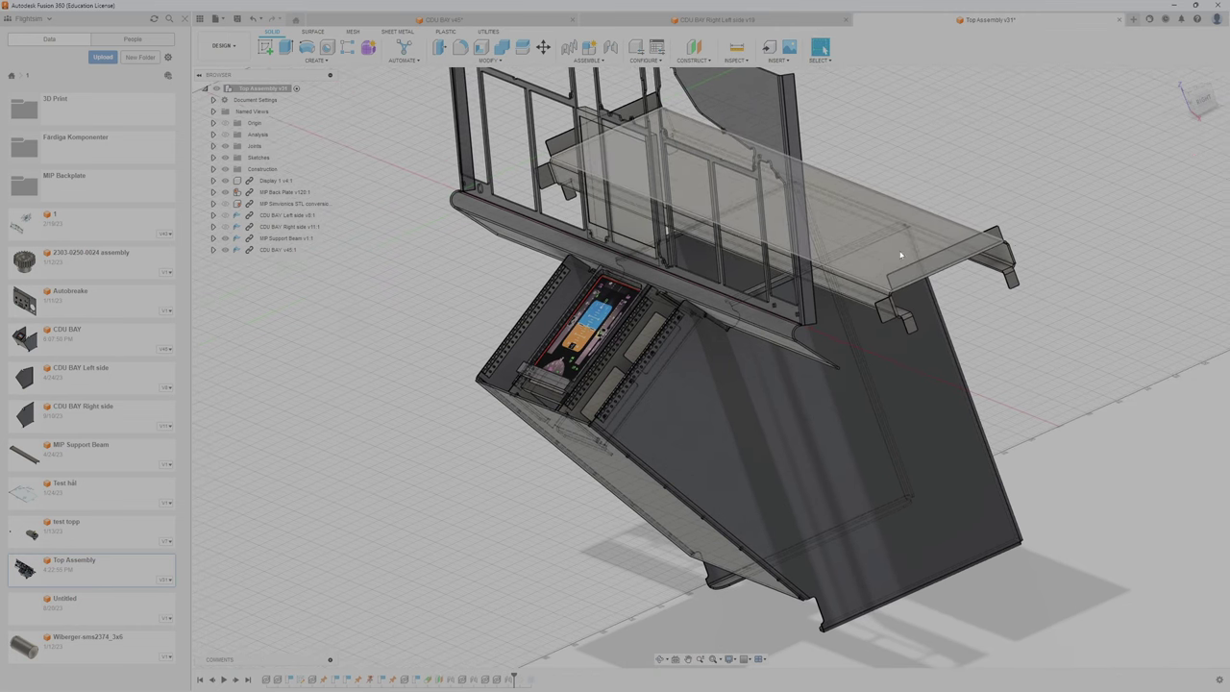
left_click(1211, 90)
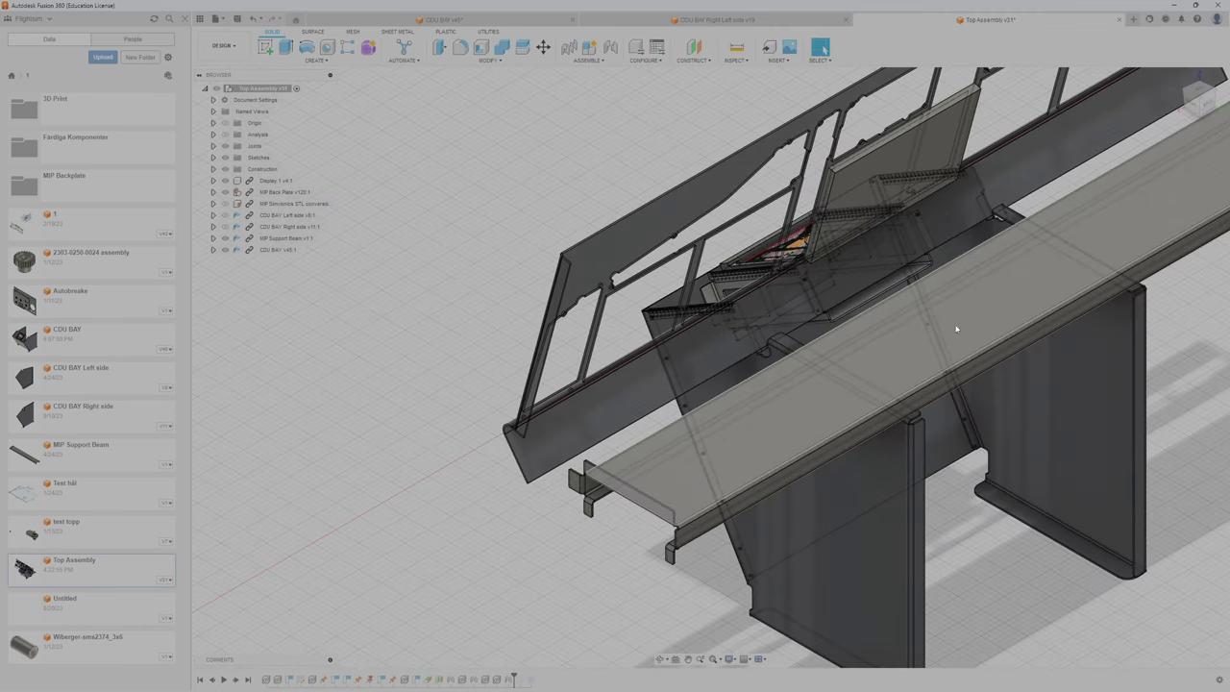
middle_click_drag(805, 454, 606, 184, "shift")
scroll(594, 203, "up", 5)
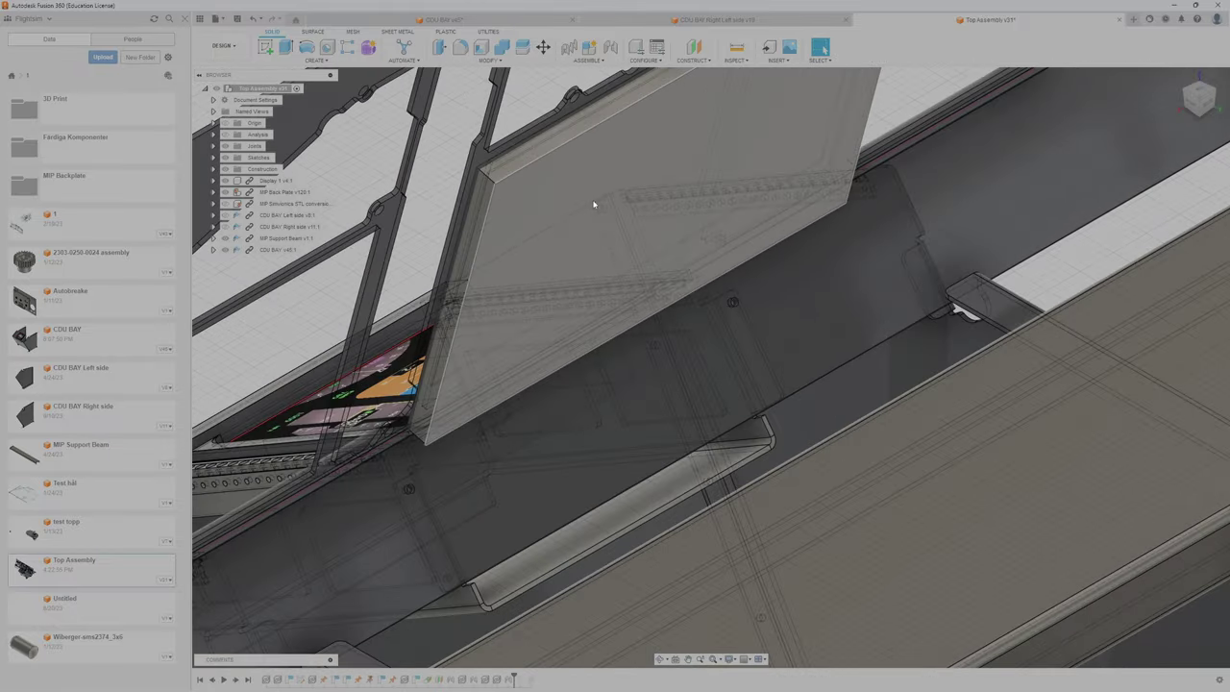
scroll(692, 221, "down", 10)
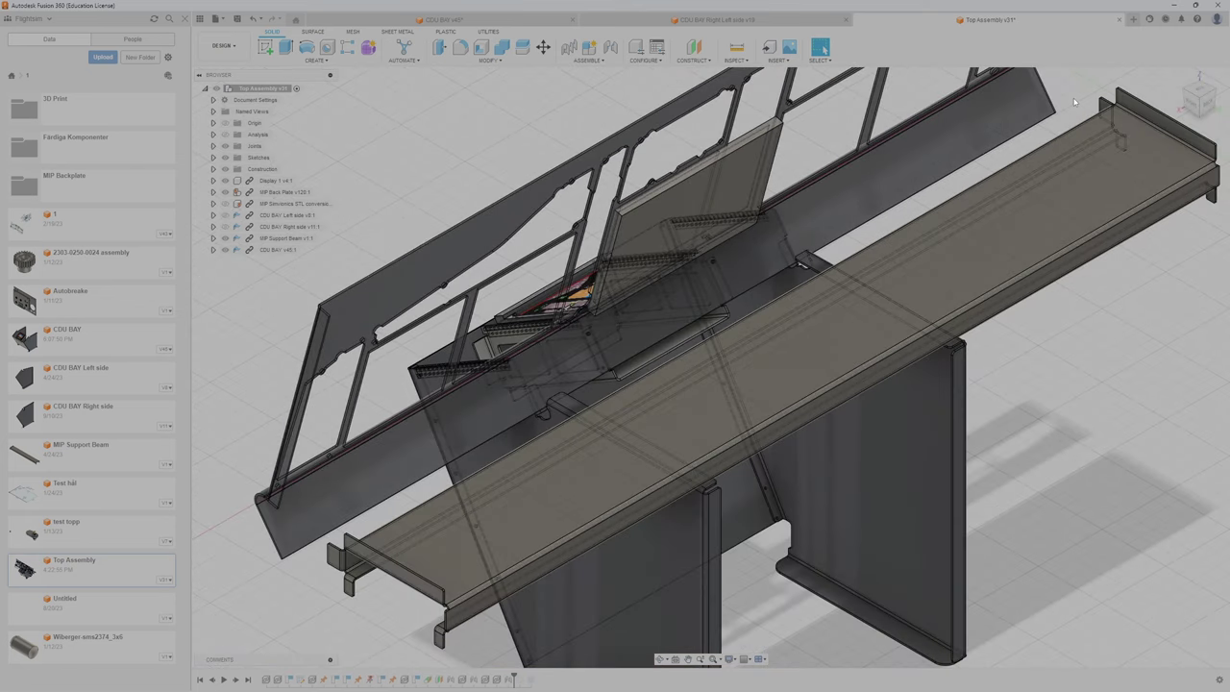
Step: Return to the front isometric view of the Top Assembly and examine the CDU bay below the back plate
left_click(1184, 94)
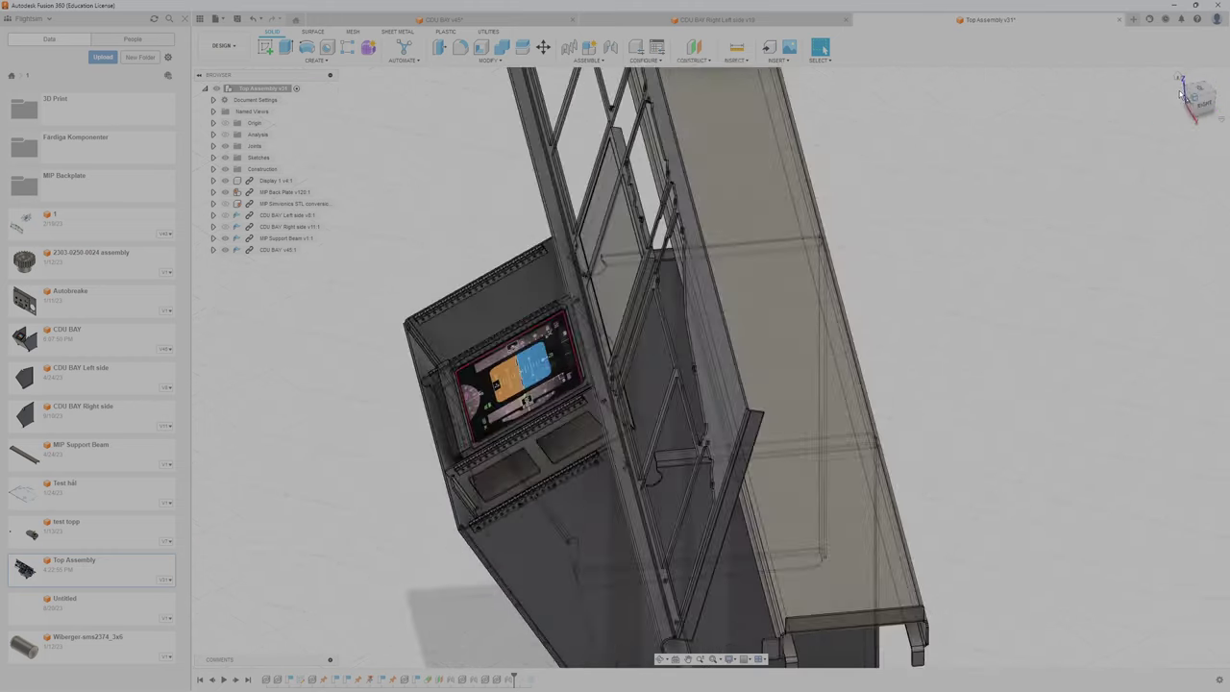
scroll(804, 493, "down", 4)
middle_click_drag(822, 474, 789, 384)
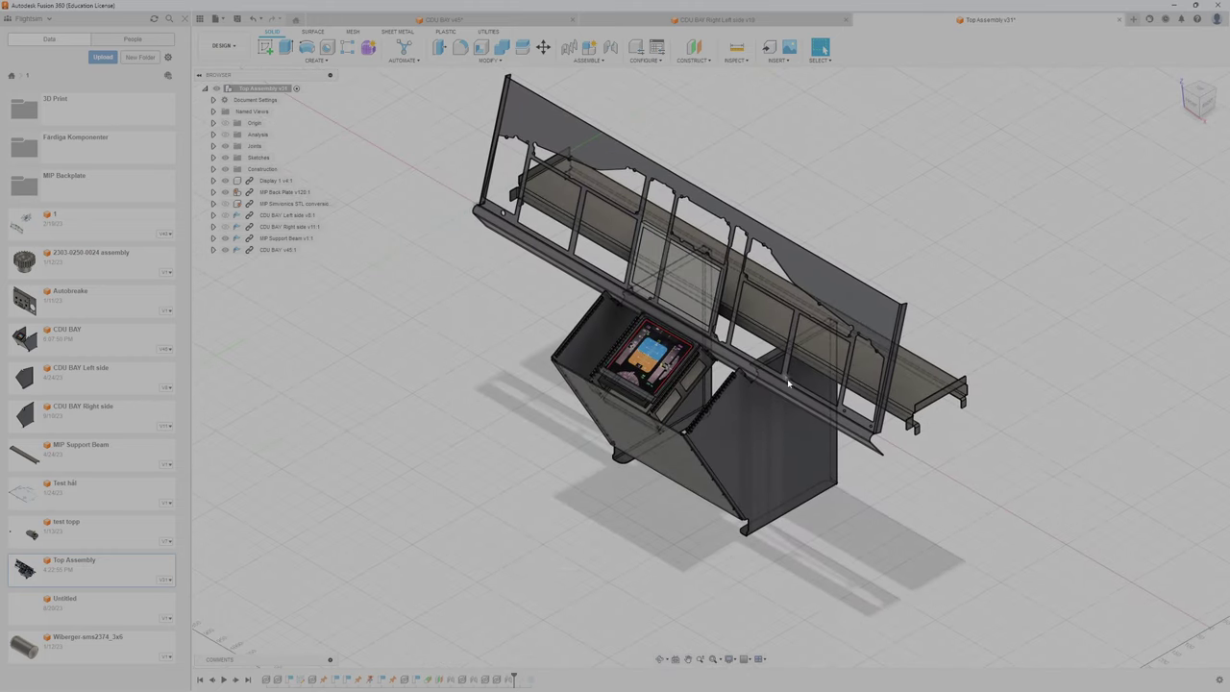
scroll(767, 363, "up", 3)
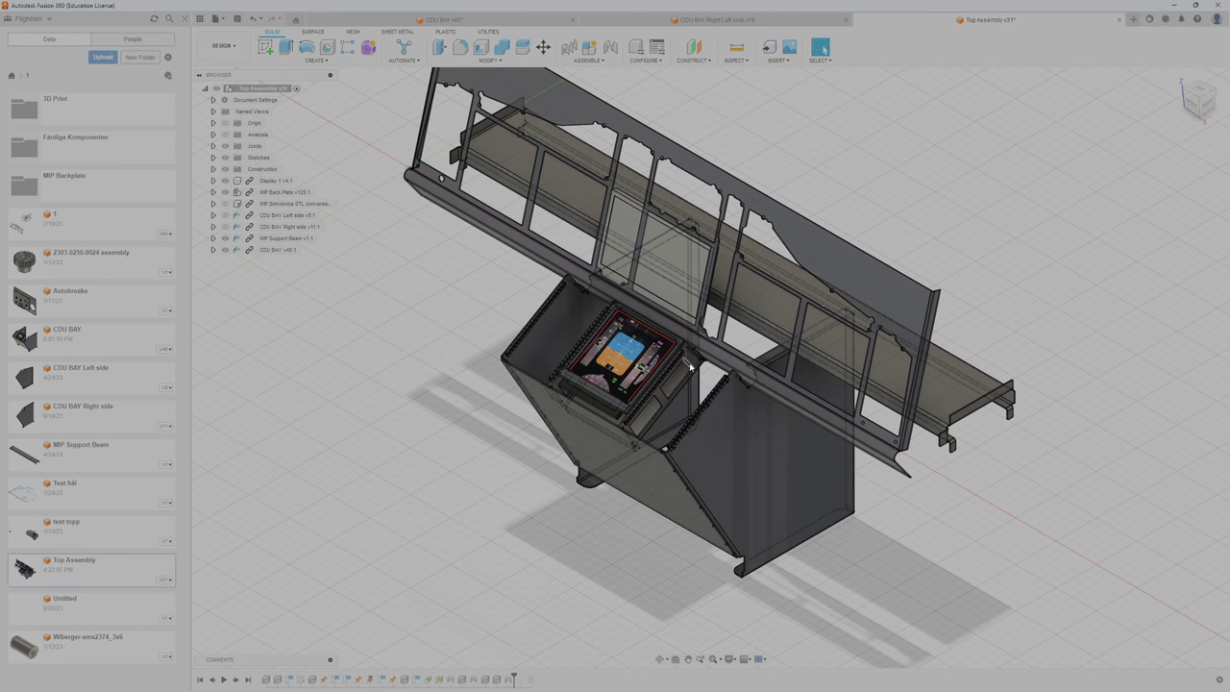
scroll(700, 360, "up", 5)
middle_click_drag(761, 440, 876, 378)
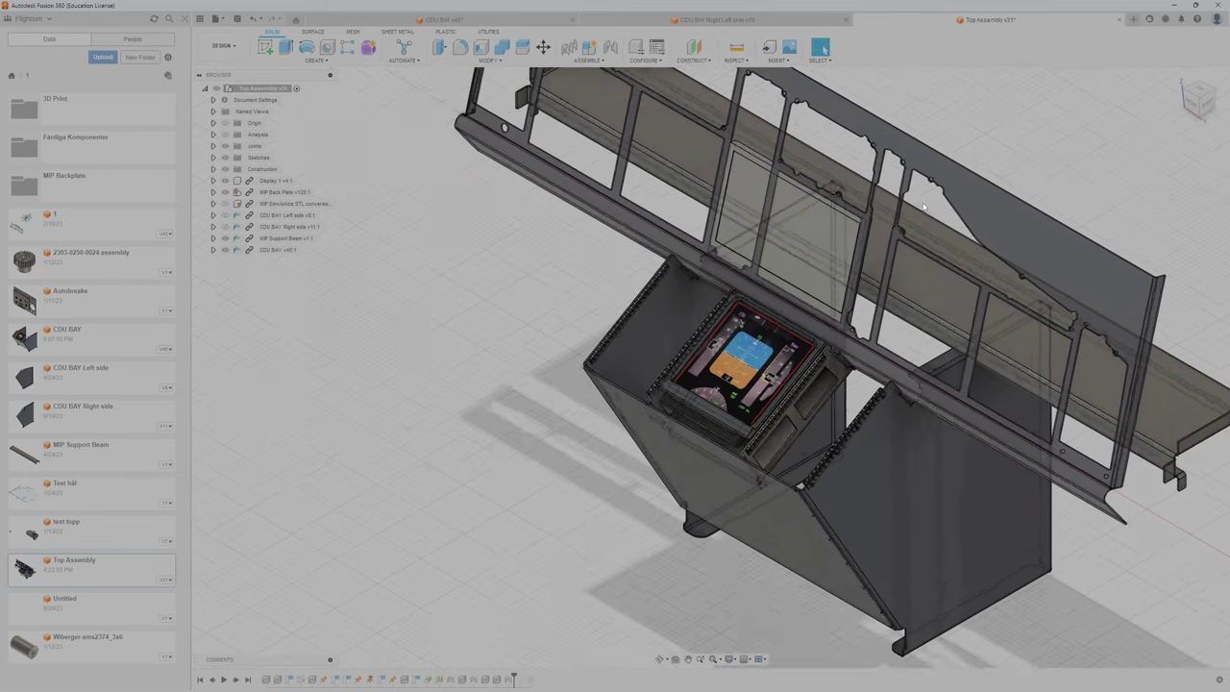
Step: Inspect the screw-hole tabs and narrow bars between the back plate's cutouts, then review the whole Top Assembly
scroll(924, 205, "up", 10)
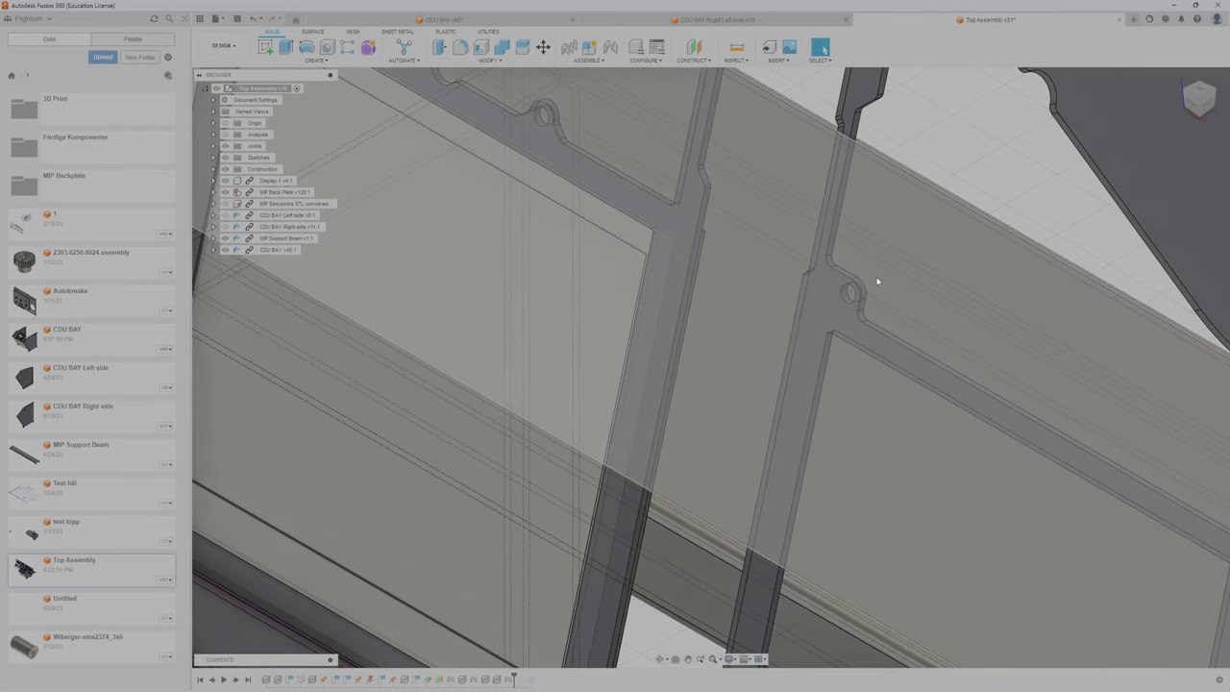
scroll(794, 271, "down", 6)
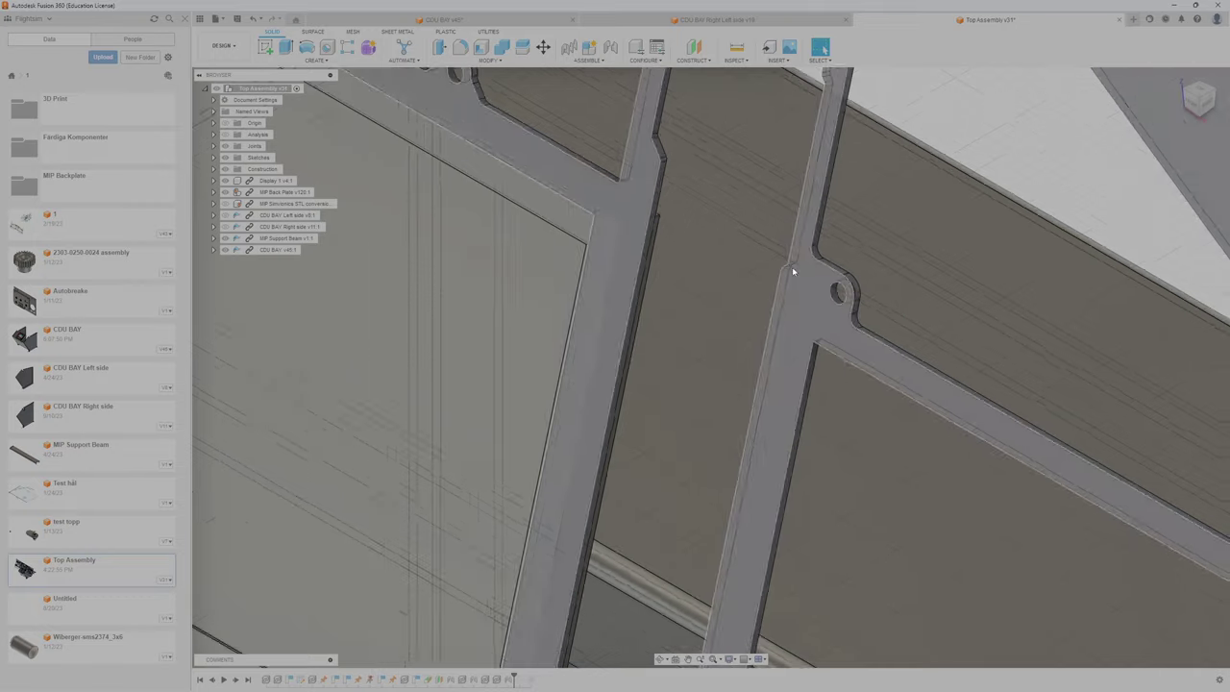
middle_click_drag(754, 380, 818, 263)
scroll(792, 421, "down", 3)
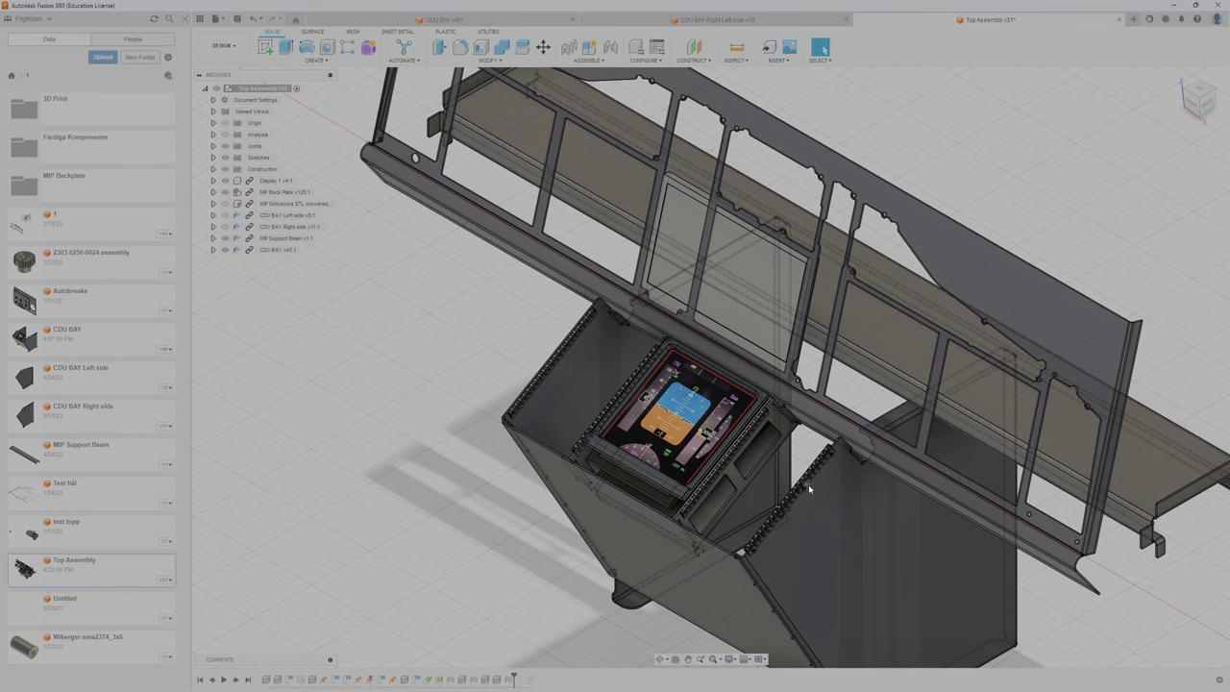
middle_click_drag(809, 487, 724, 364)
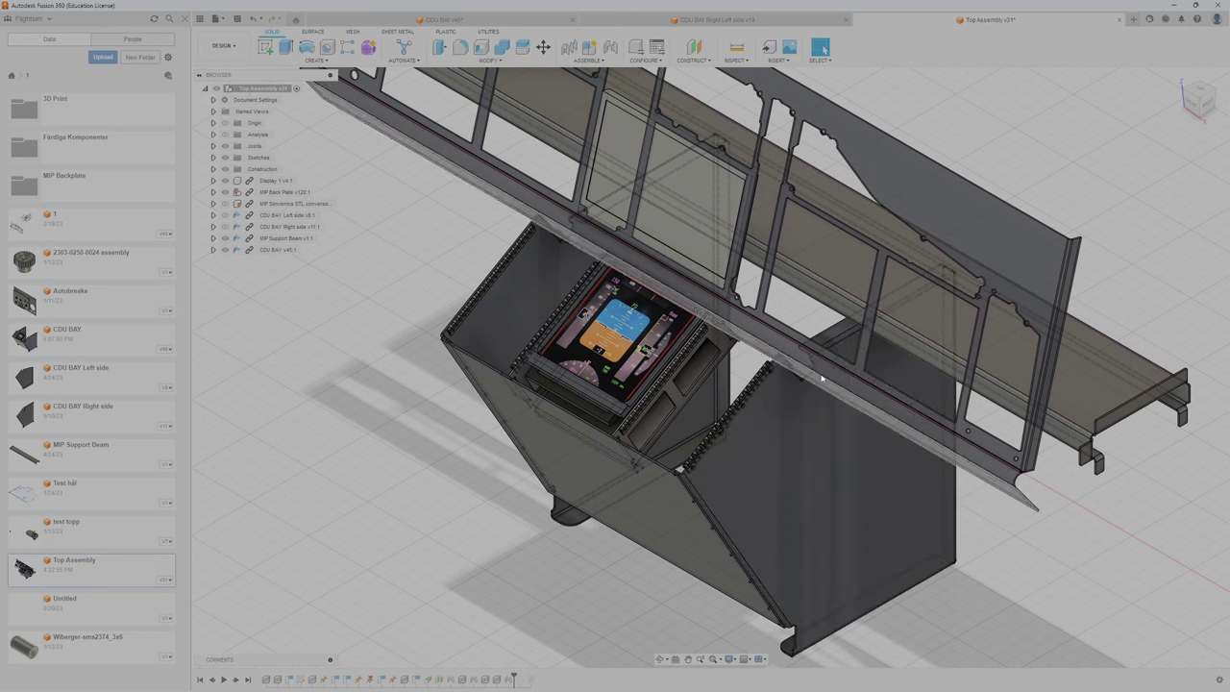
scroll(817, 452, "down", 4)
middle_click_drag(814, 462, 758, 457)
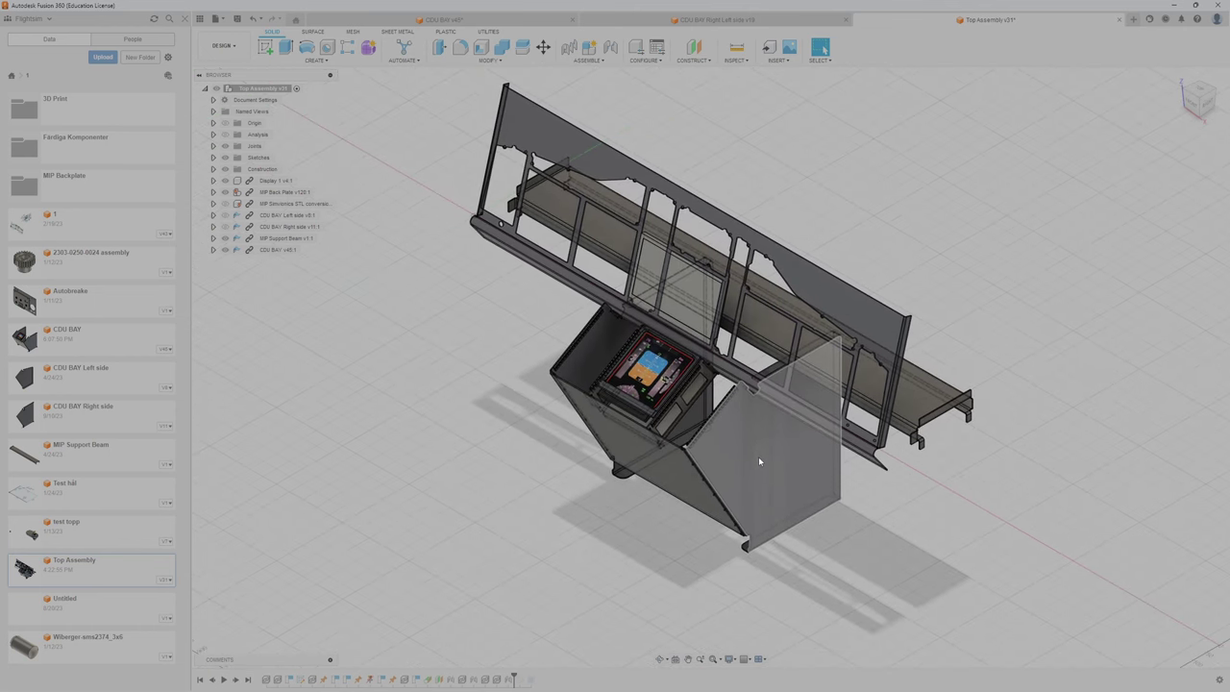